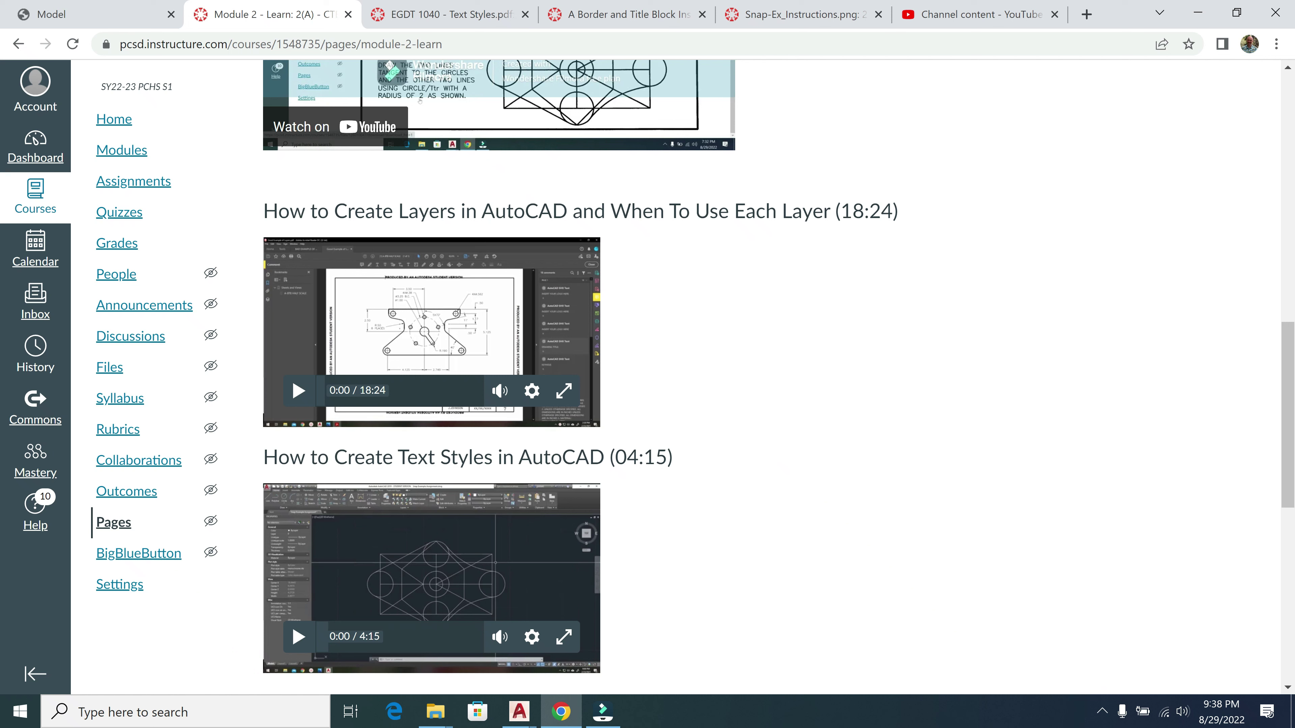
Step: Review the border and title block sheet and the class standard text style settings in the EGDT 1040 Text Styles PDF
left_click_drag(263, 457, 605, 457)
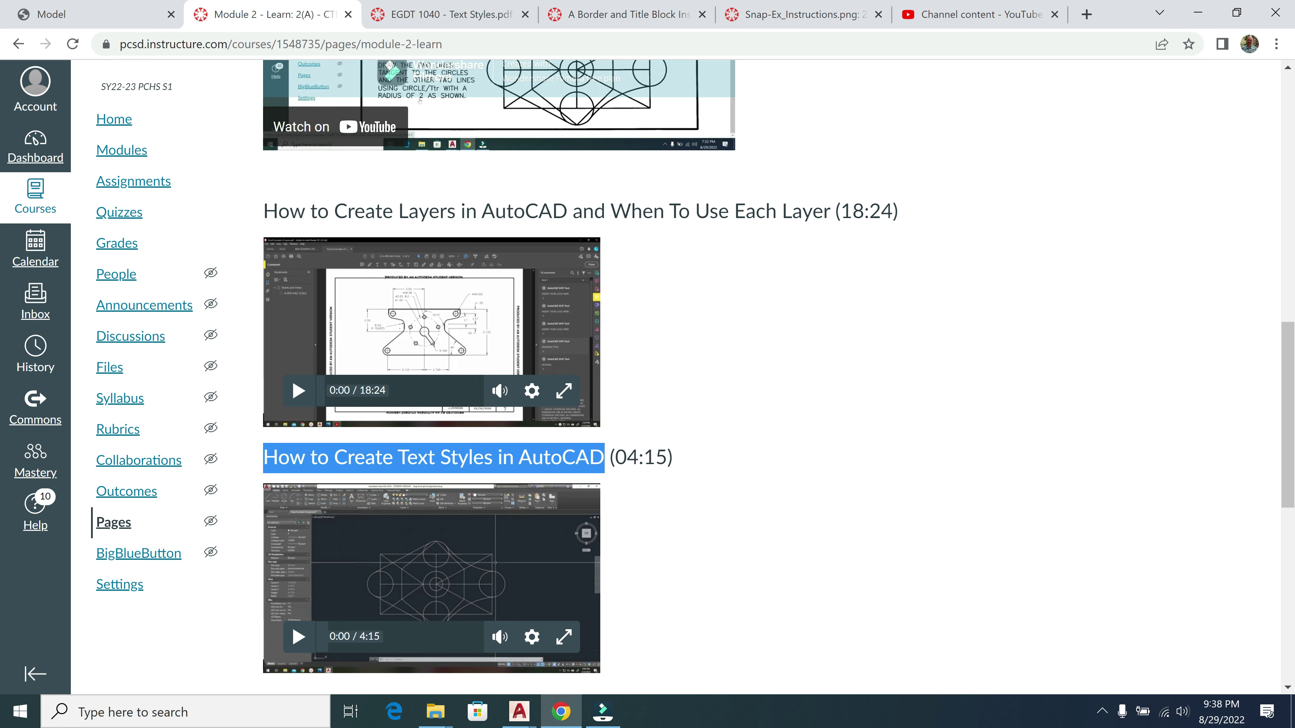
left_click(479, 16)
left_click(657, 19)
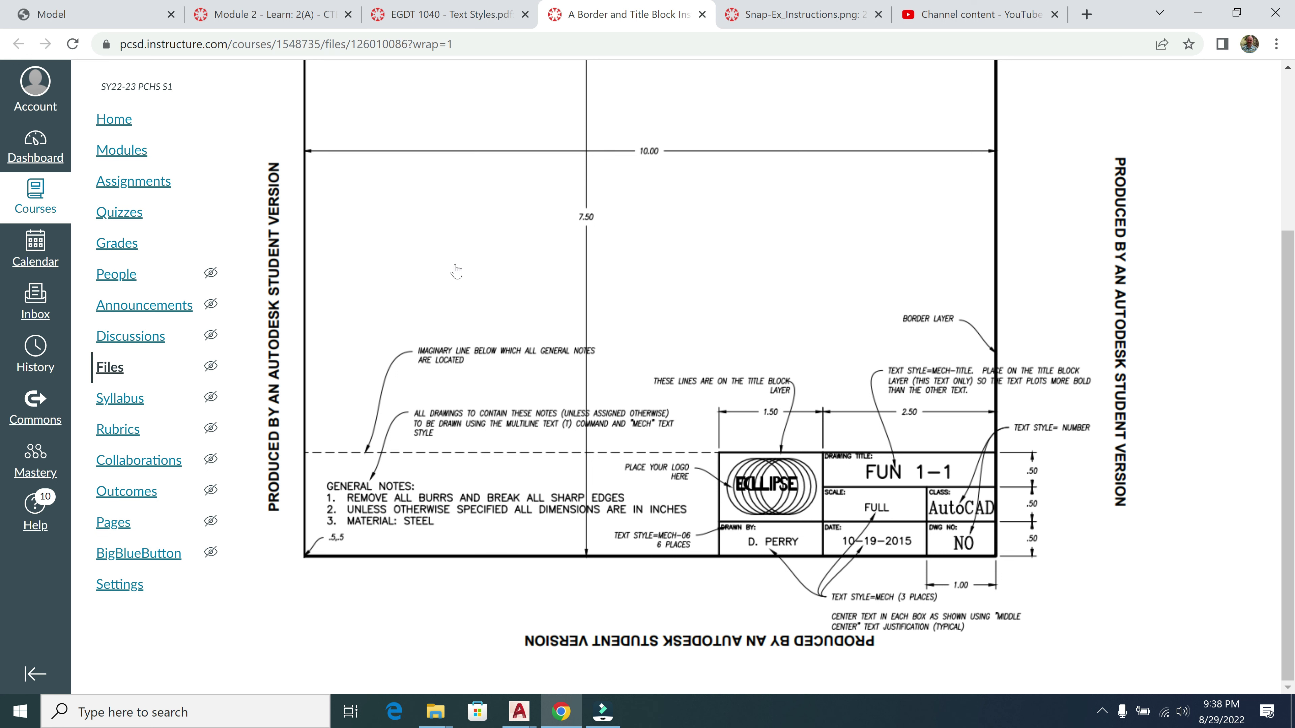
left_click(460, 17)
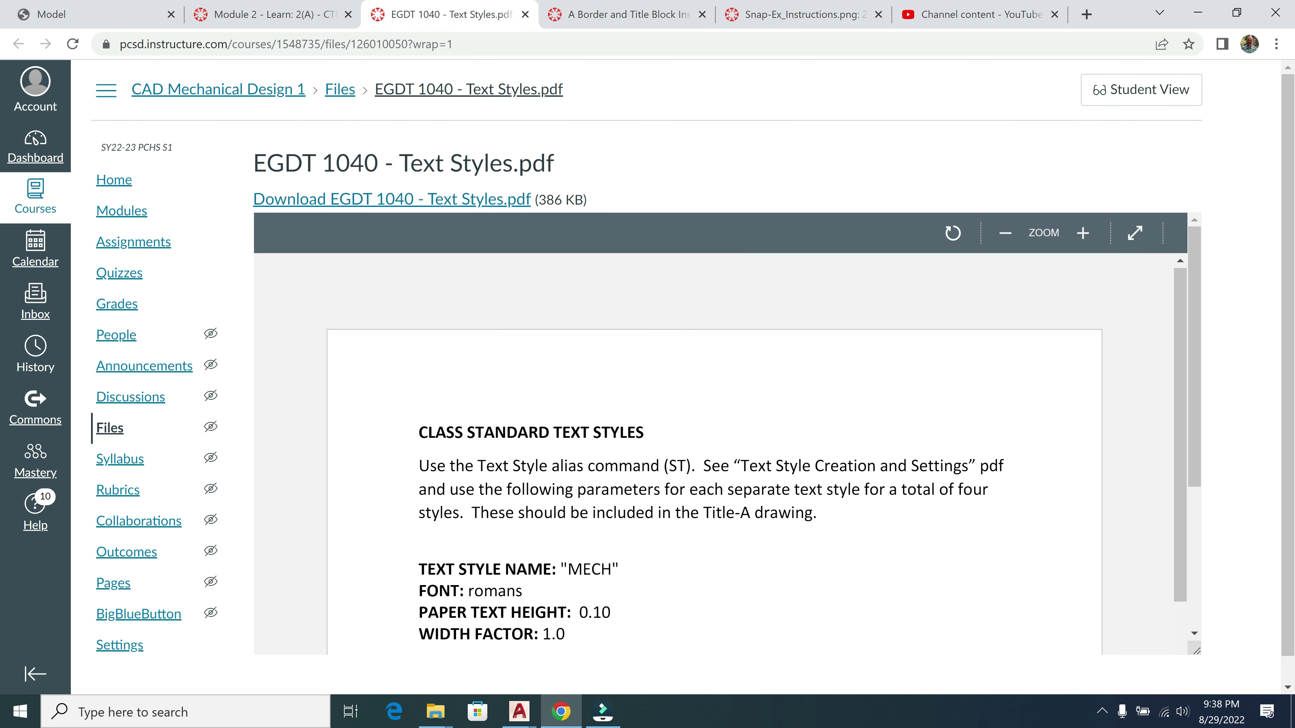
scroll(594, 510, "down", 5)
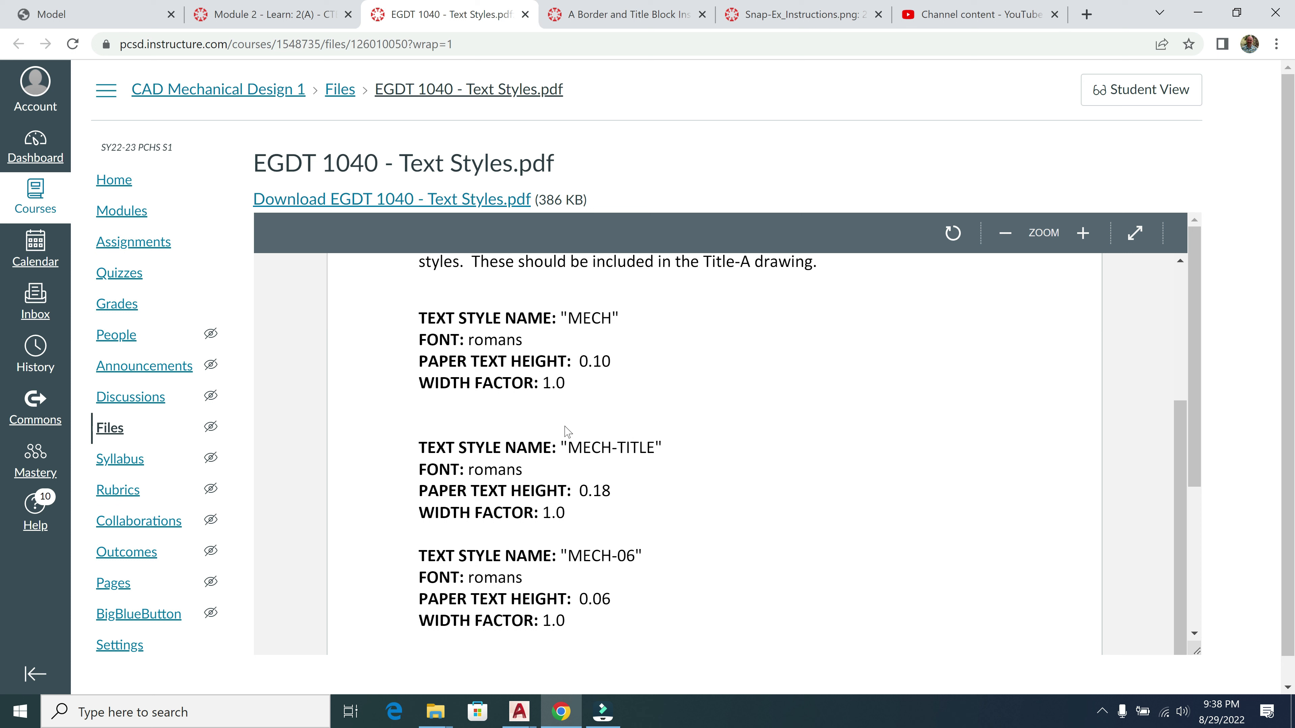
scroll(569, 434, "up", 2)
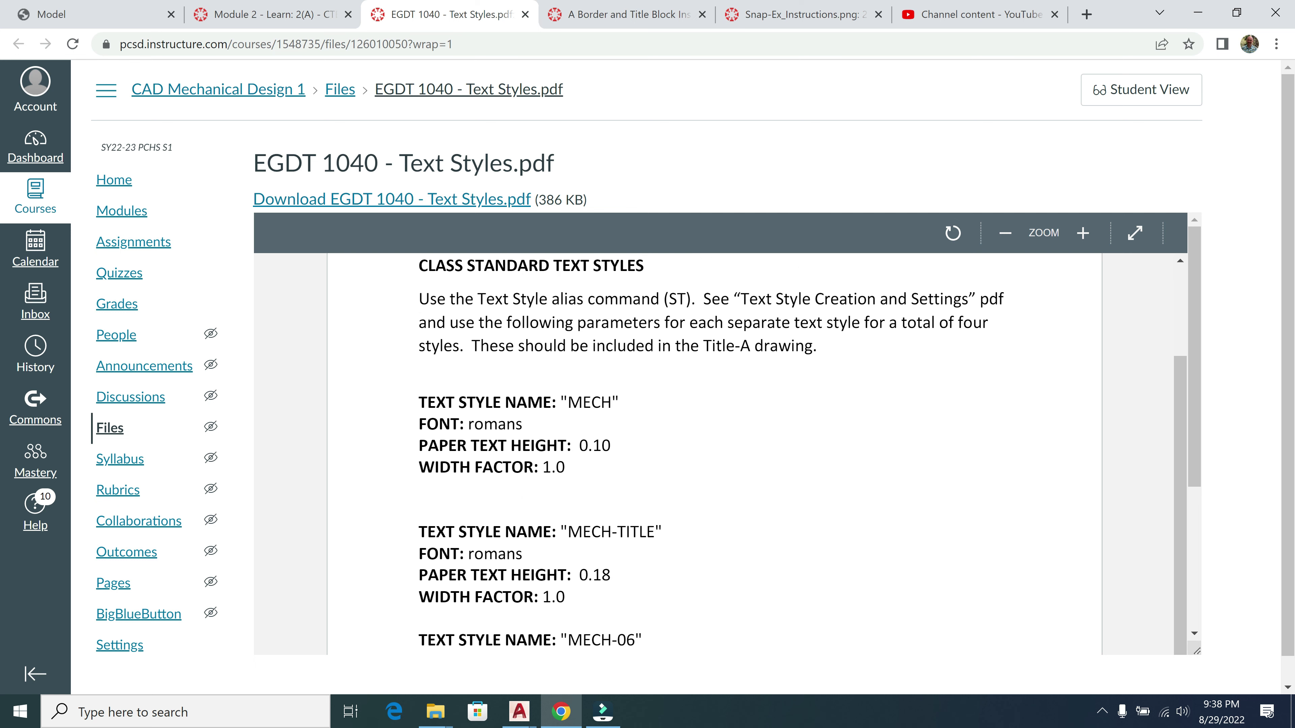
scroll(598, 494, "down", 6)
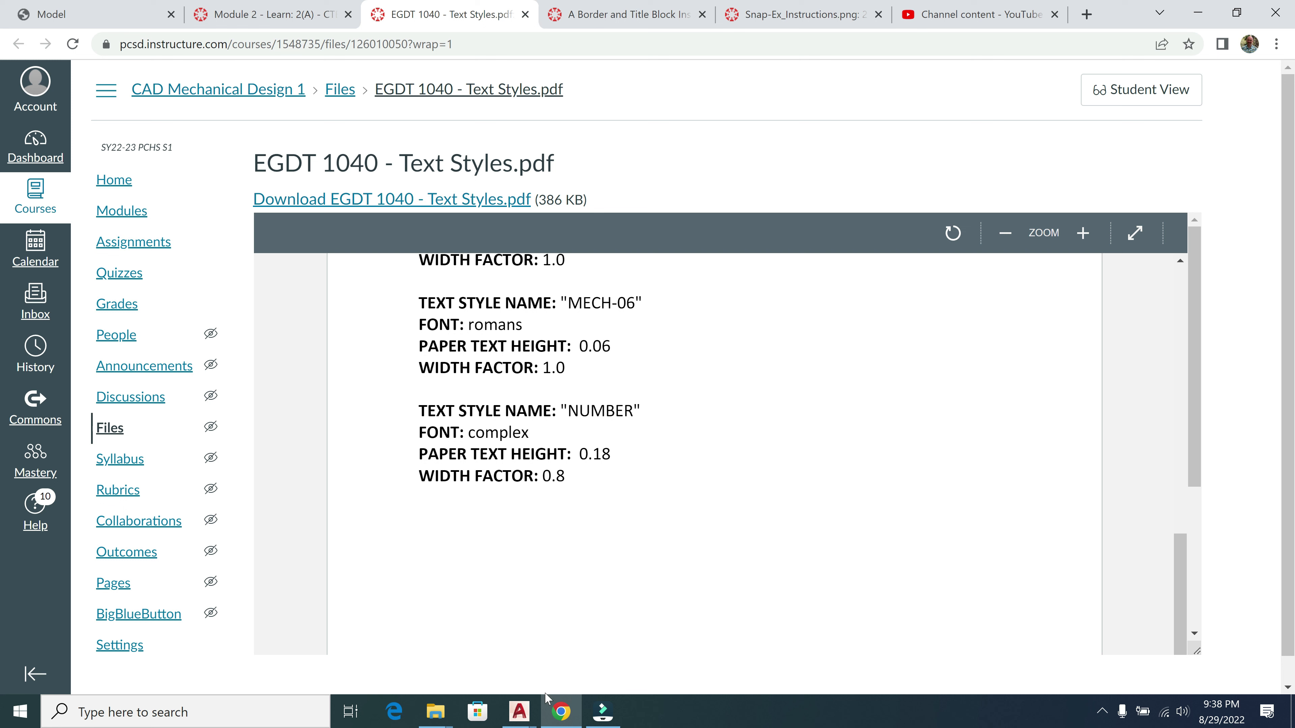
Step: Switch to Standard File.dwg in AutoCAD and choose layer 0 as the current layer
left_click(519, 711)
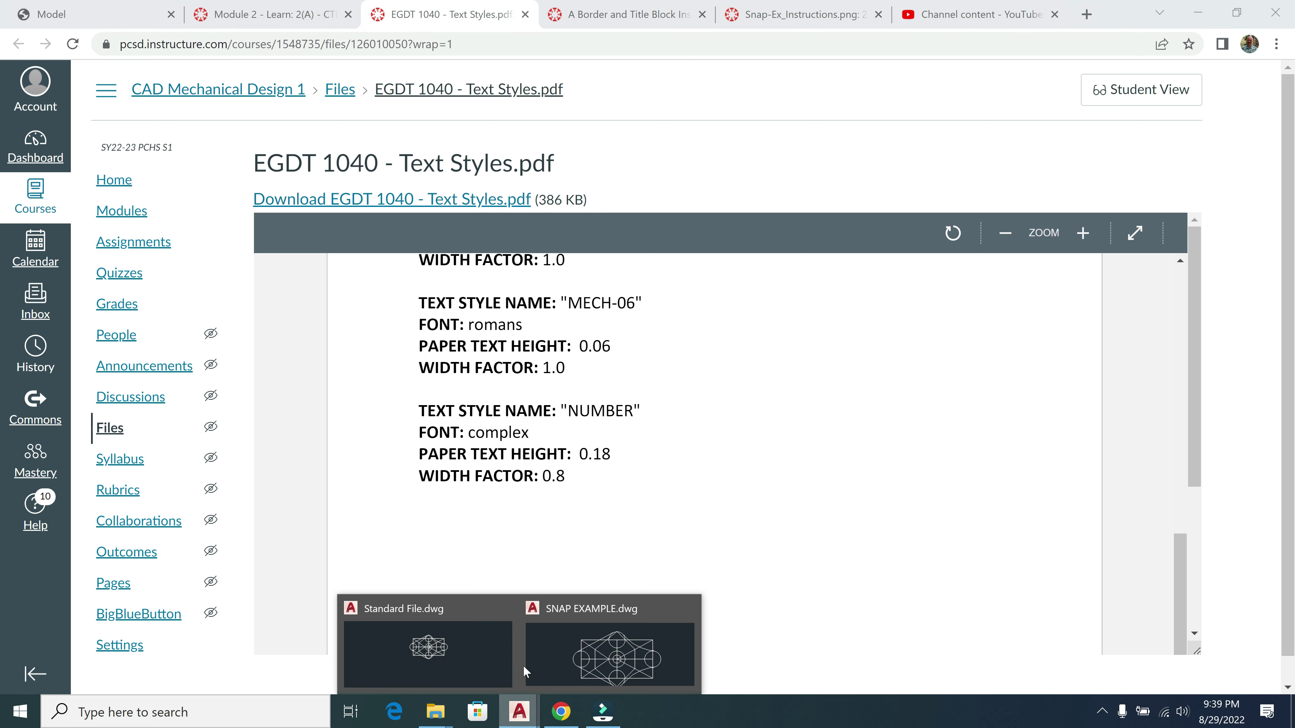
left_click(496, 646)
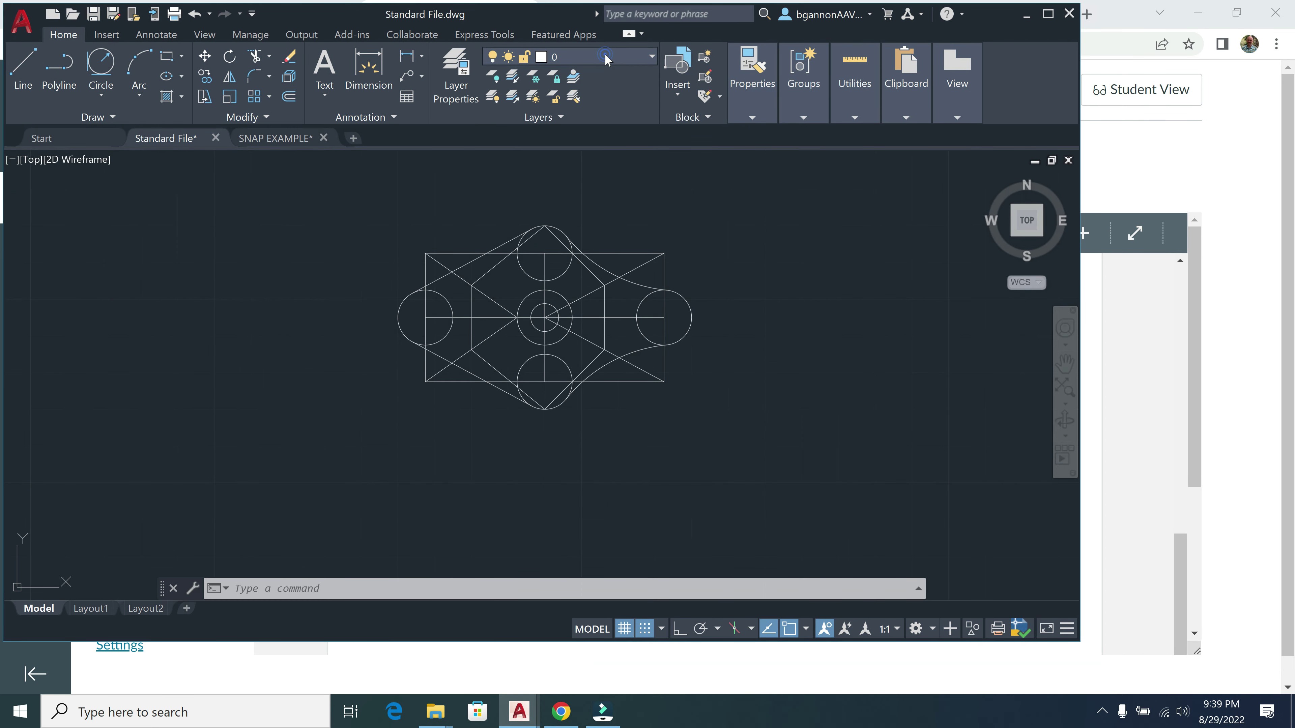
left_click(605, 57)
left_click(582, 75)
left_click(396, 117)
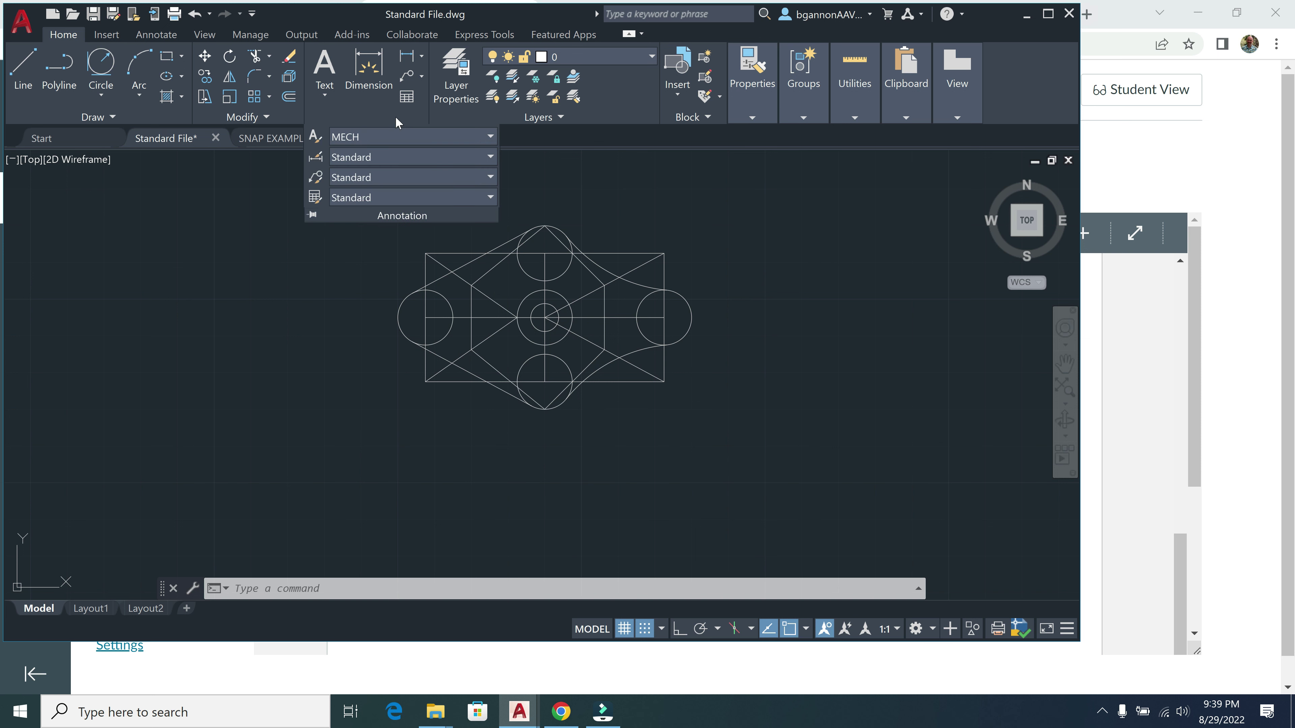
left_click(314, 137)
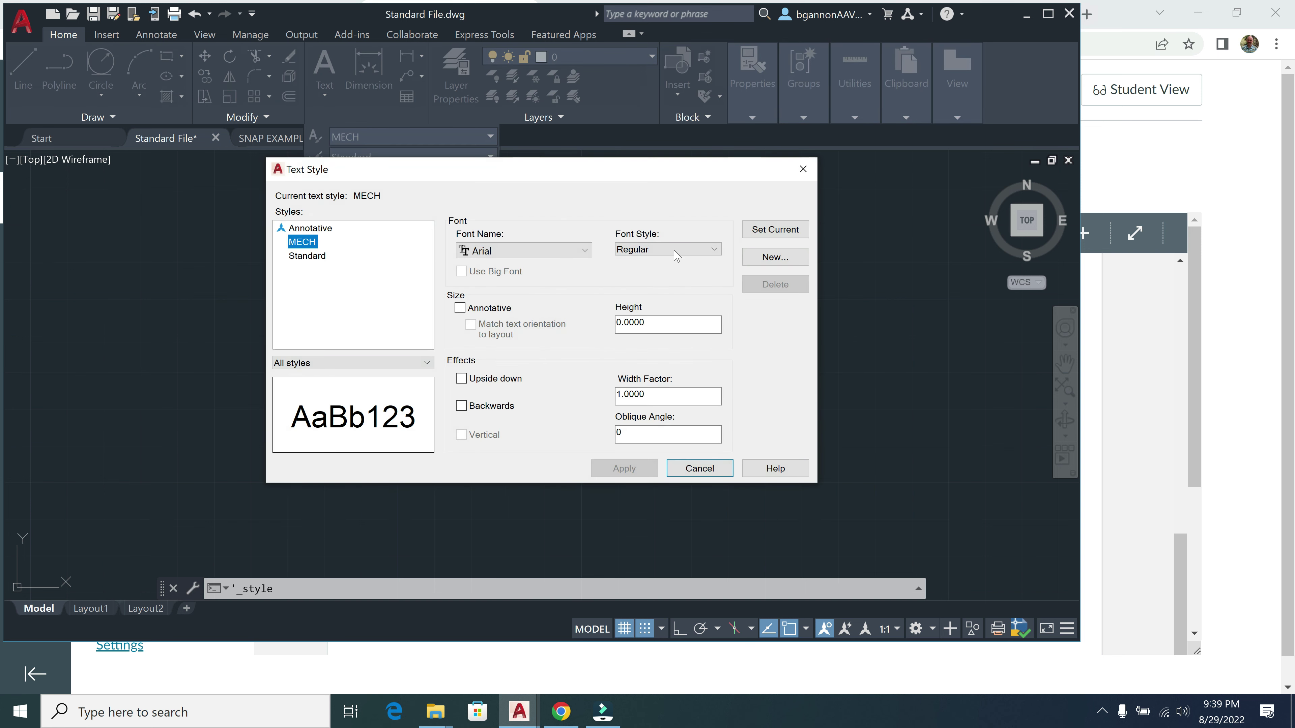
left_click(713, 467)
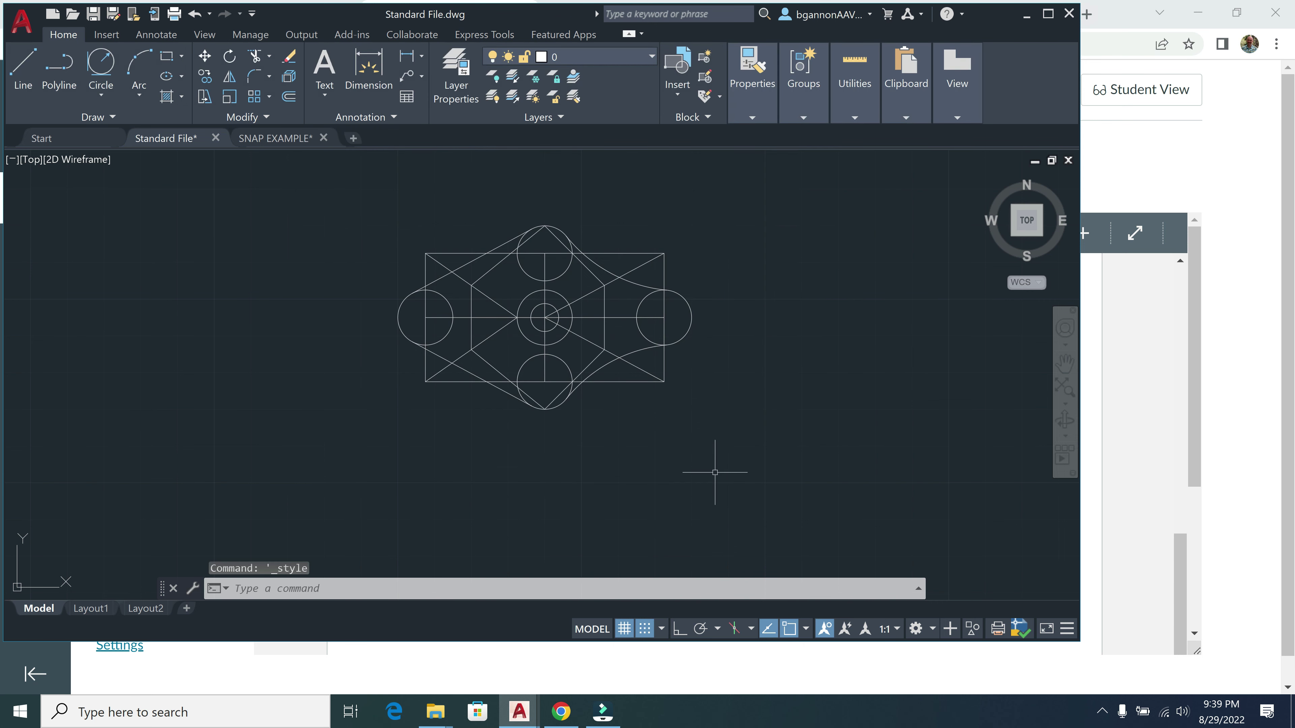
type("TS")
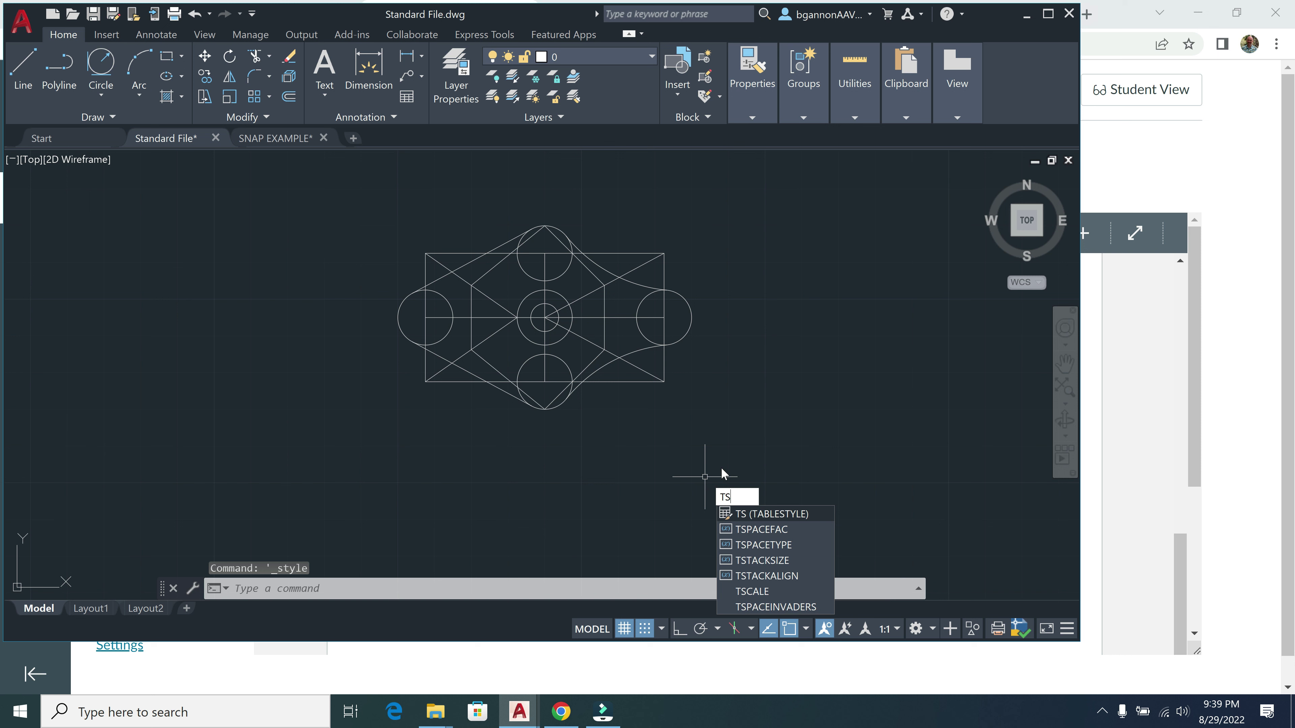
key("BackSpace")
key("BackSpace")
type("TA")
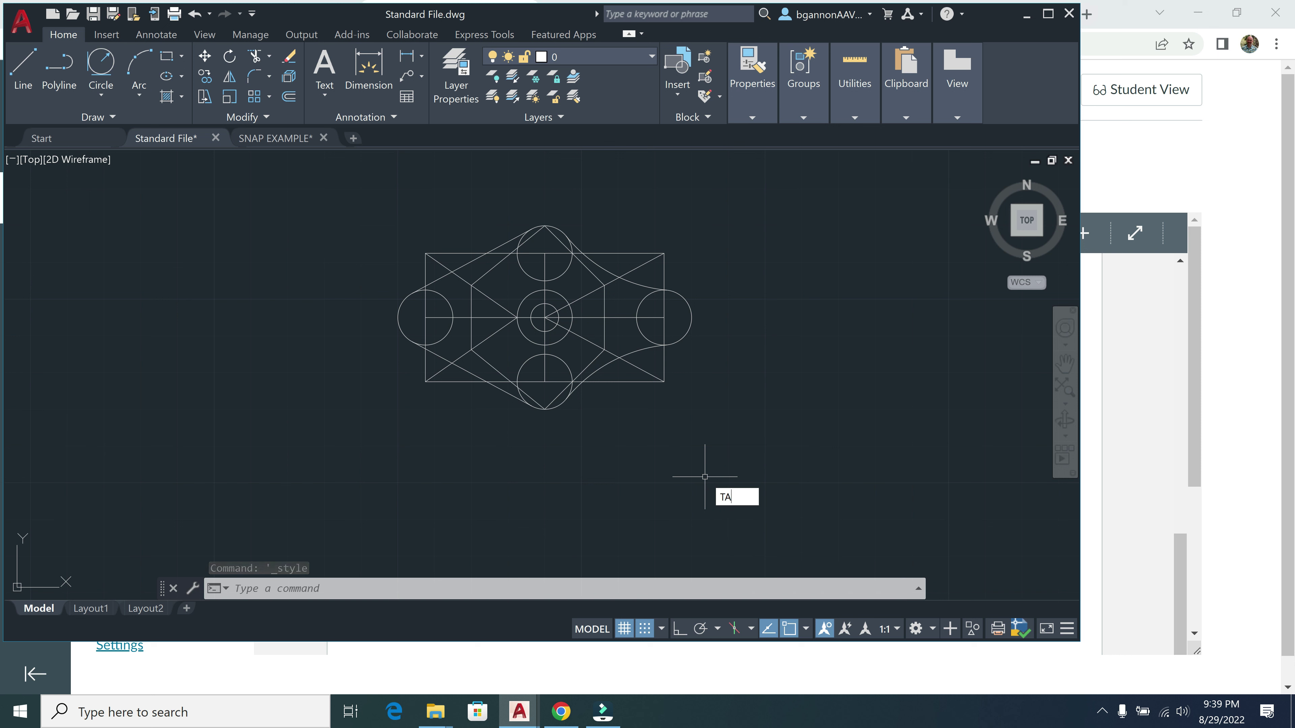
key("BackSpace")
type("EX")
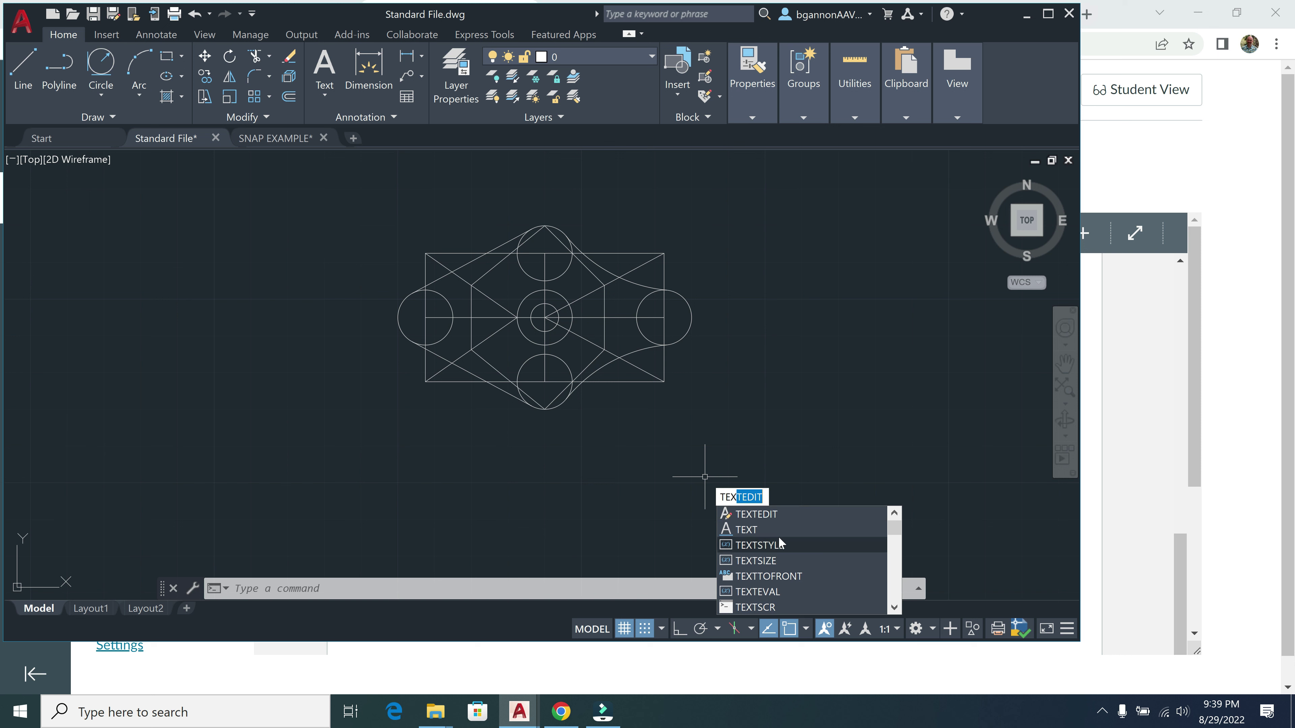
left_click(765, 530)
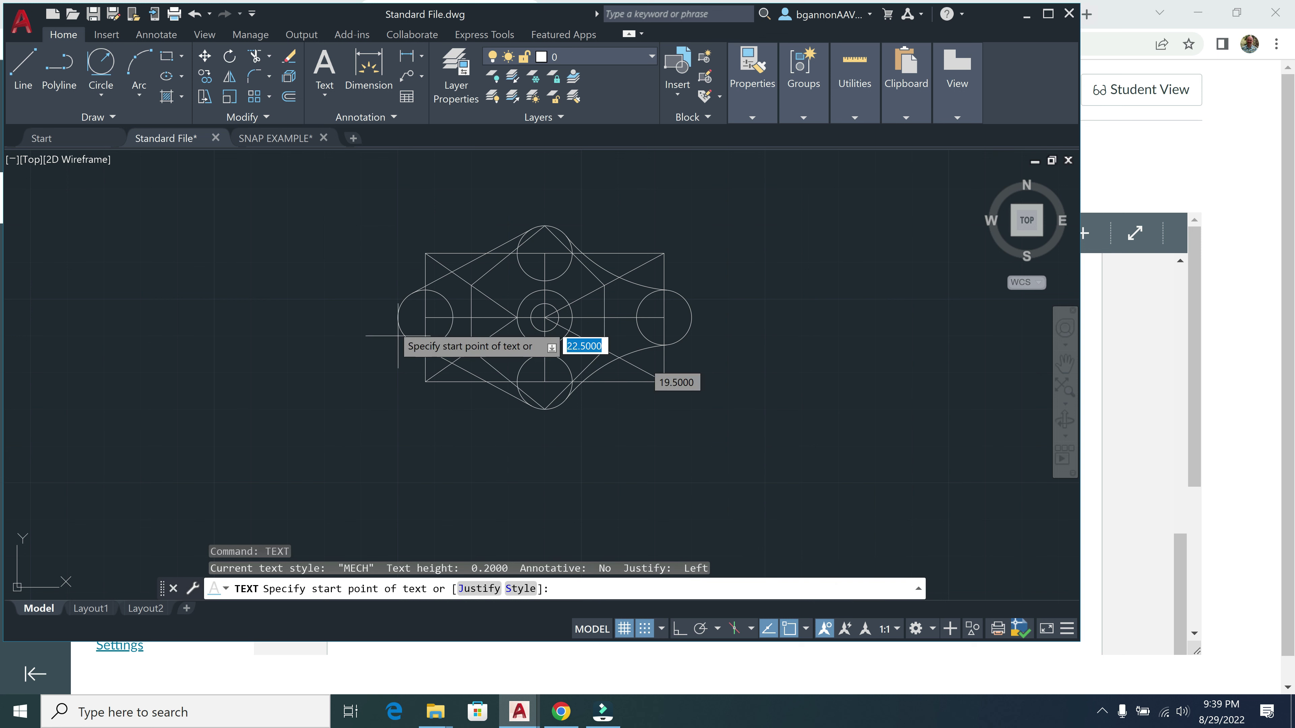
key("Escape")
left_click(372, 118)
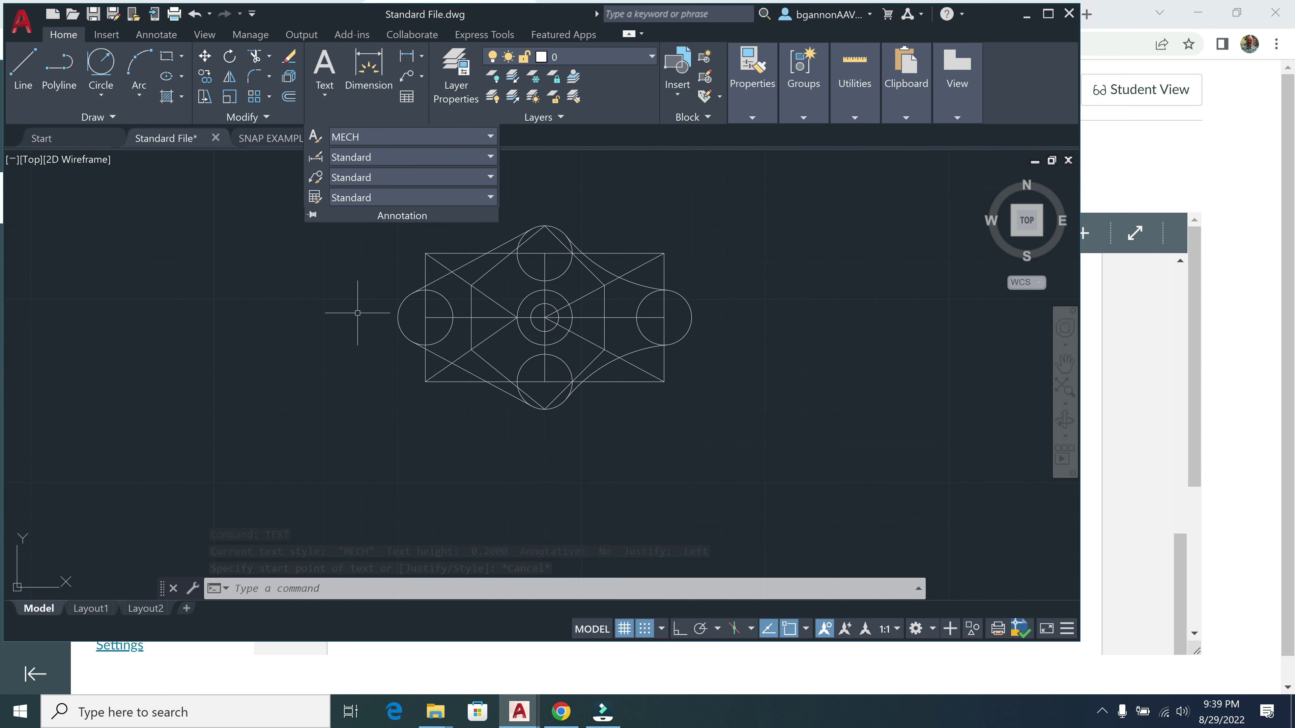
key("Escape")
type("TS")
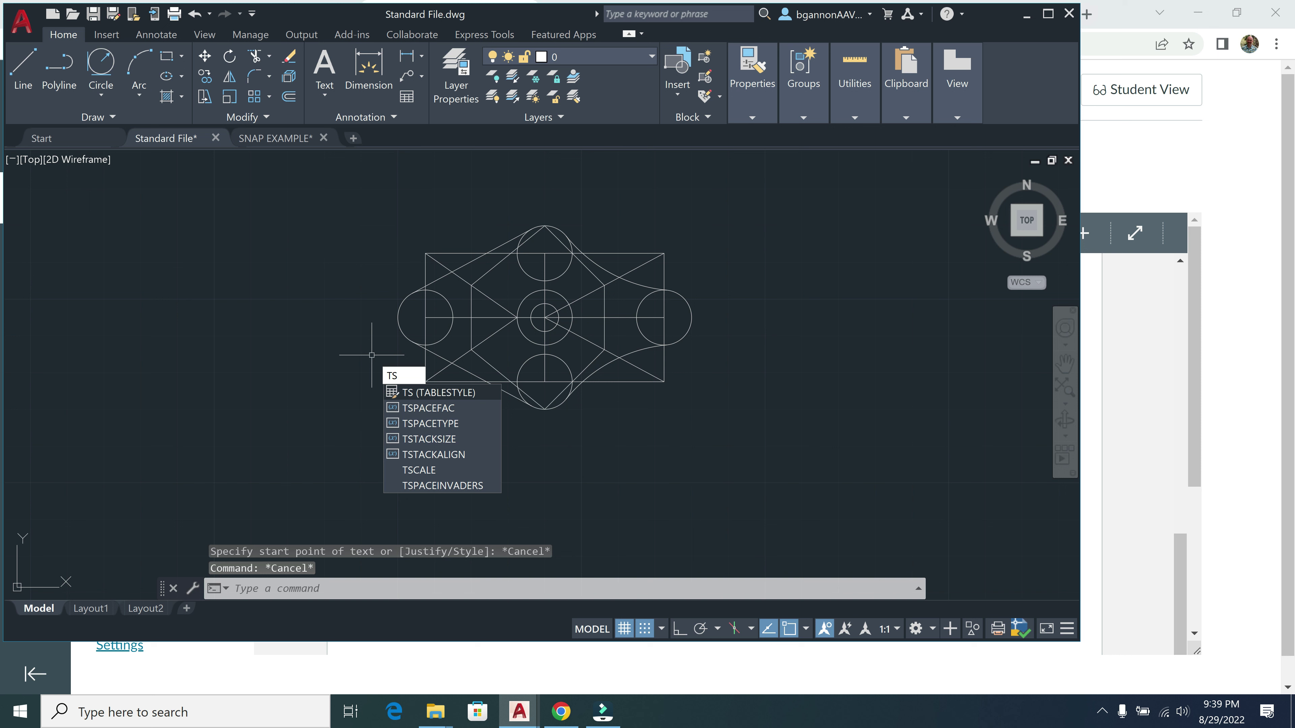
key("Escape")
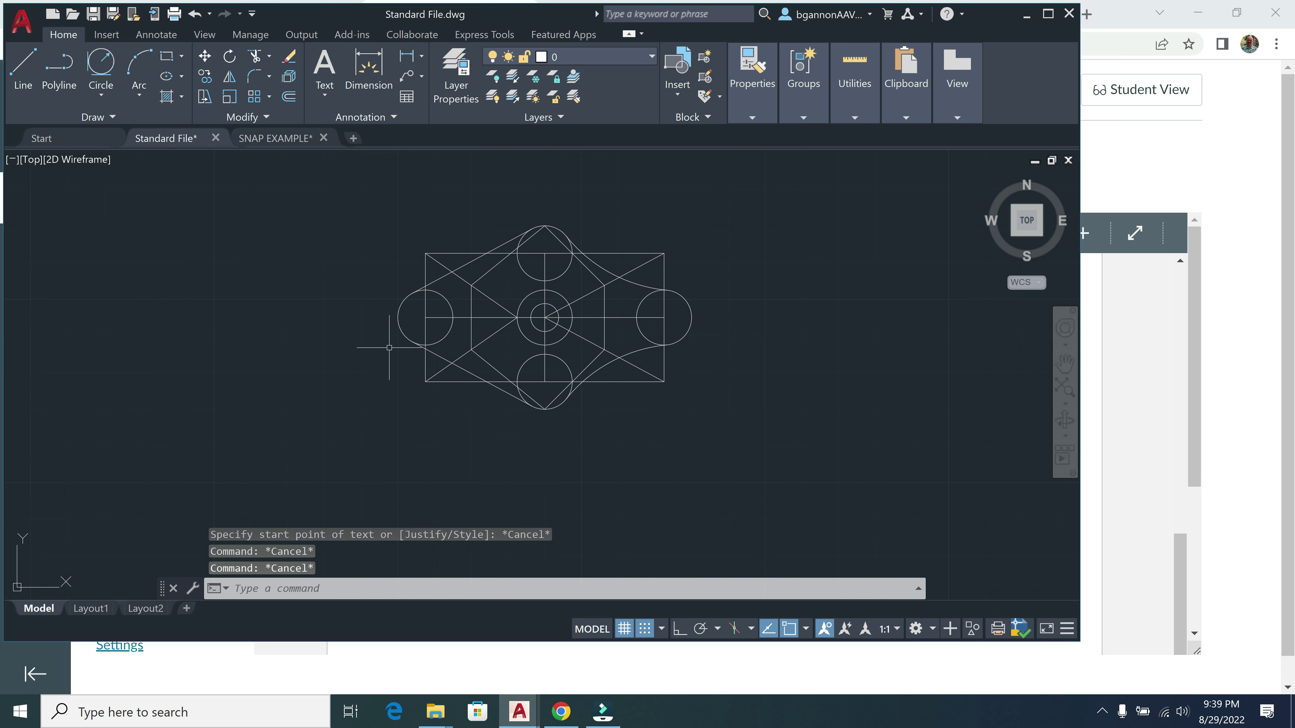
Step: Make Standard the current text style and delete the existing MECH style
left_click(329, 96)
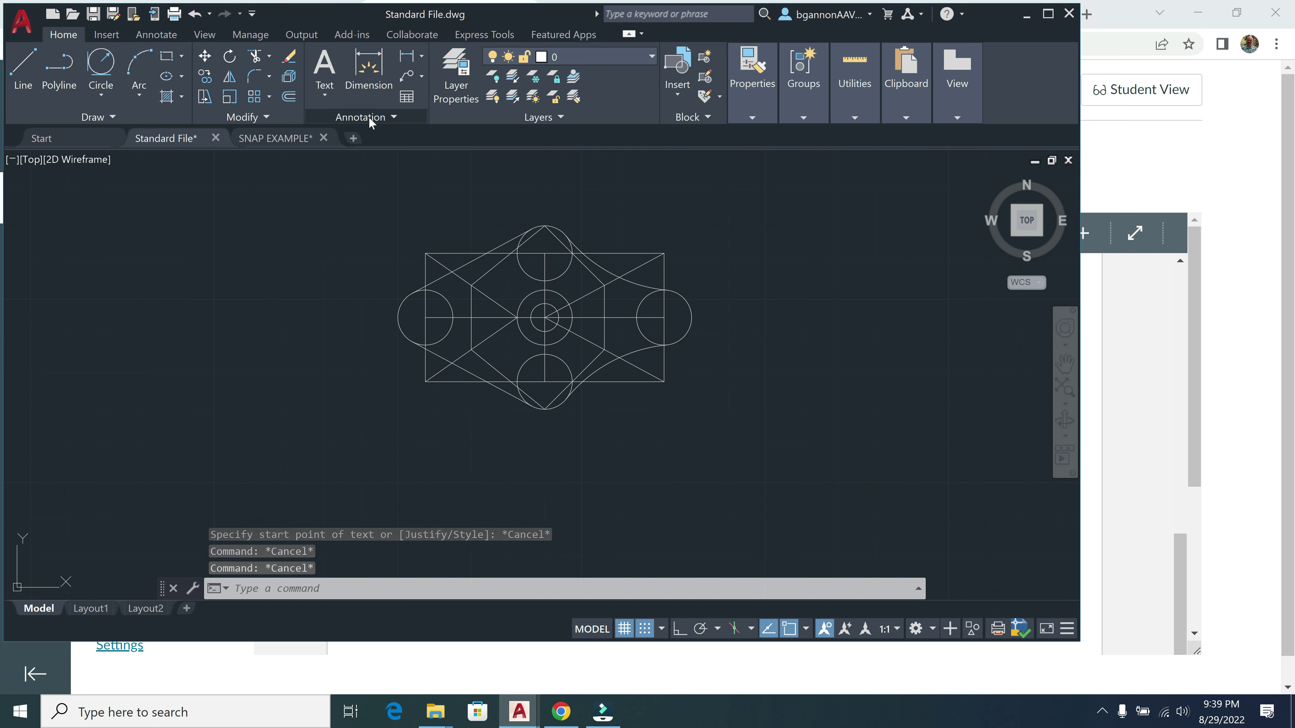
left_click(369, 117)
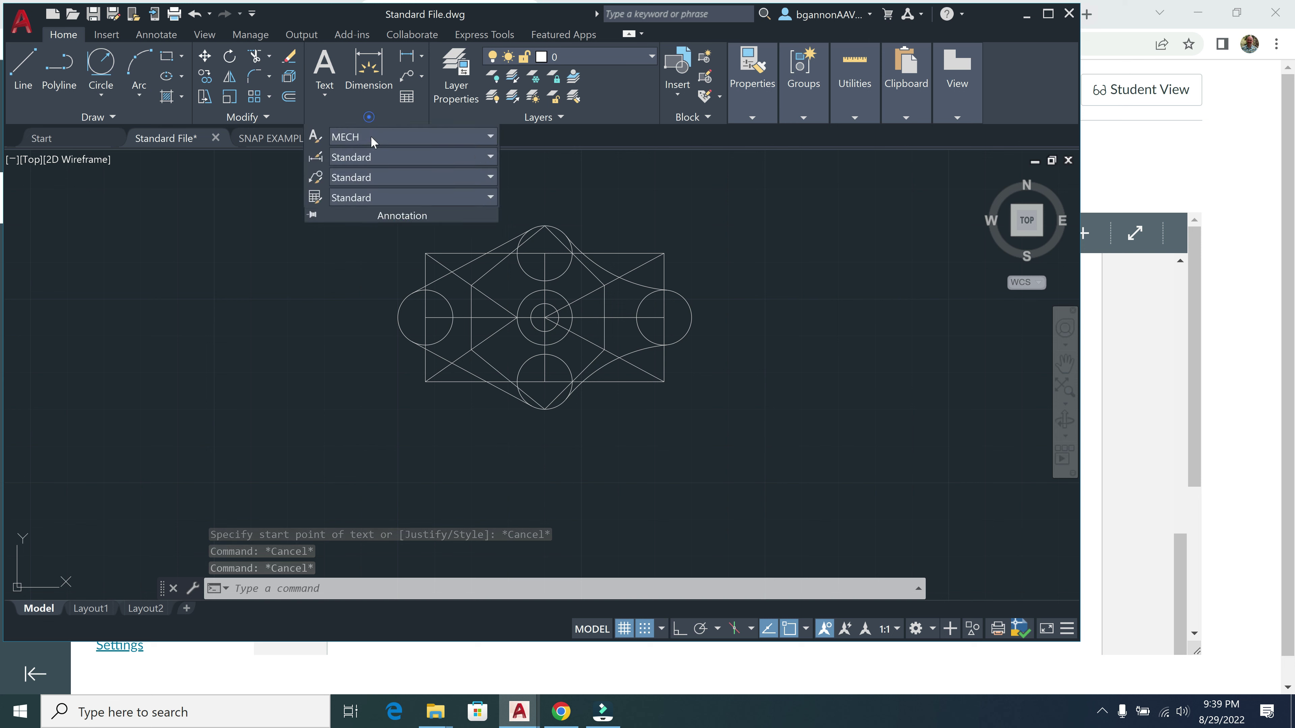
left_click(316, 138)
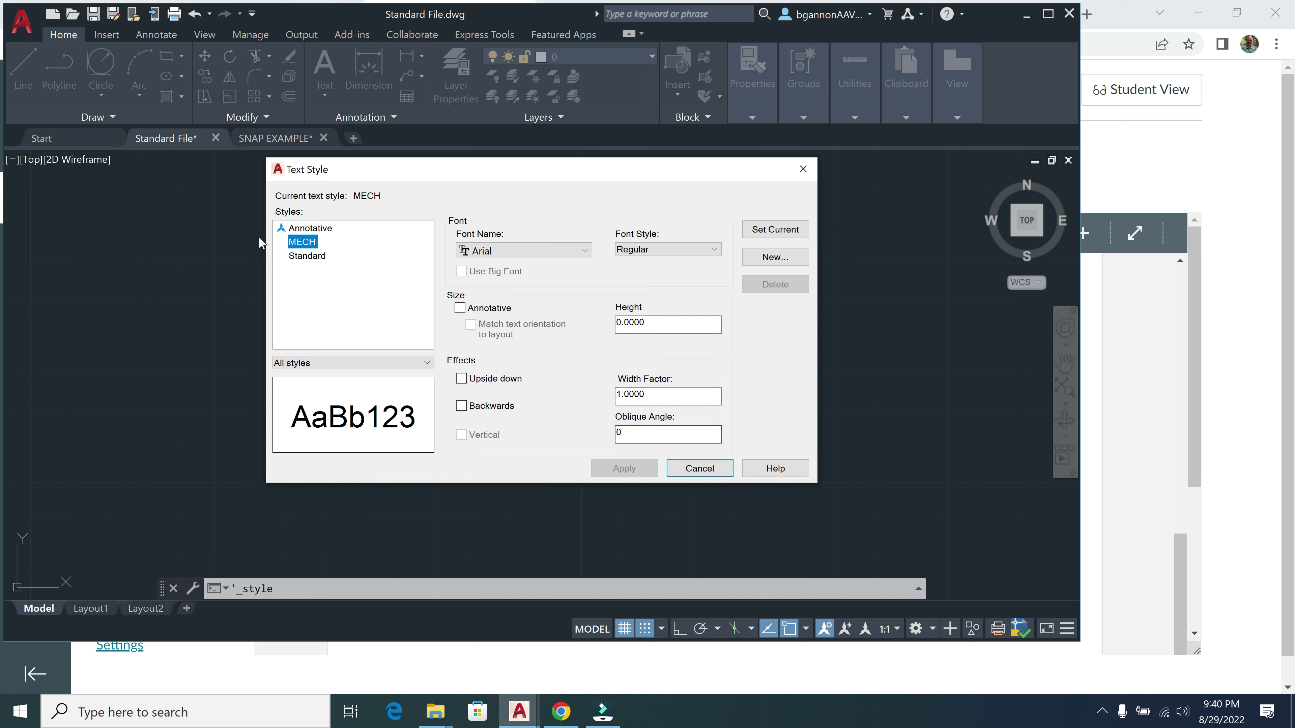
right_click(310, 249)
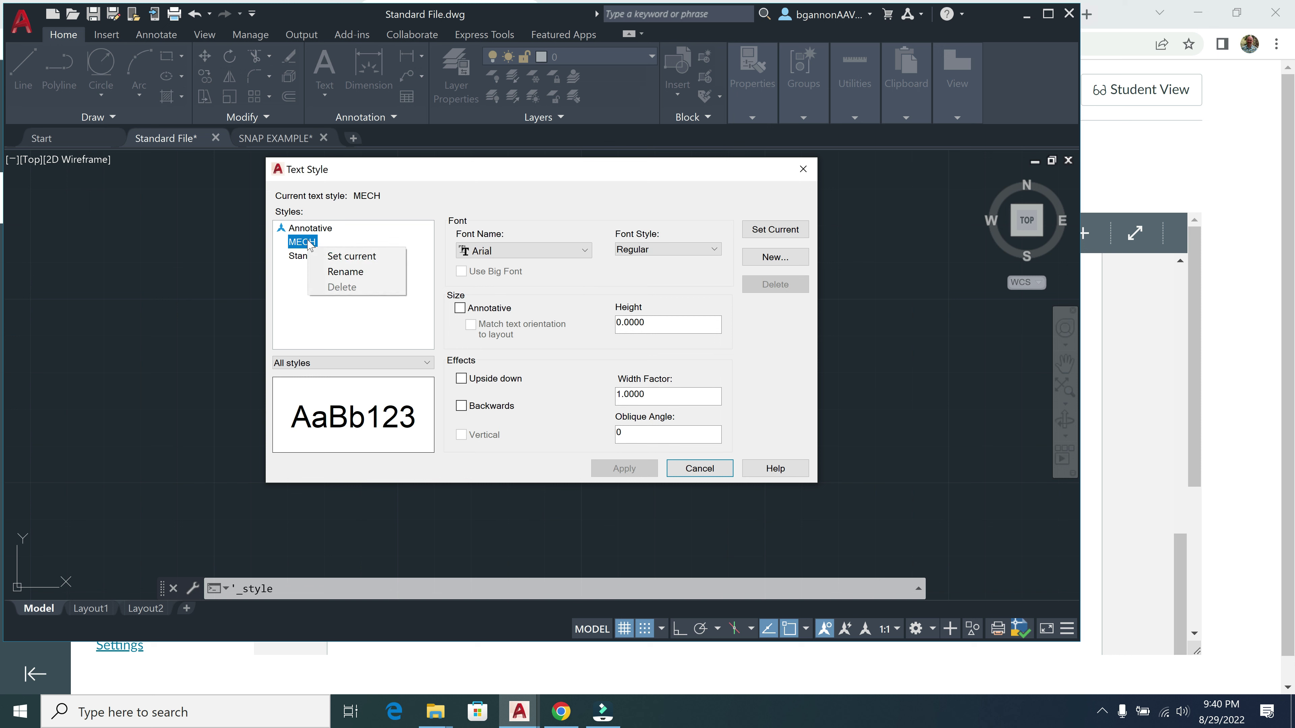
left_click(300, 255)
right_click(302, 259)
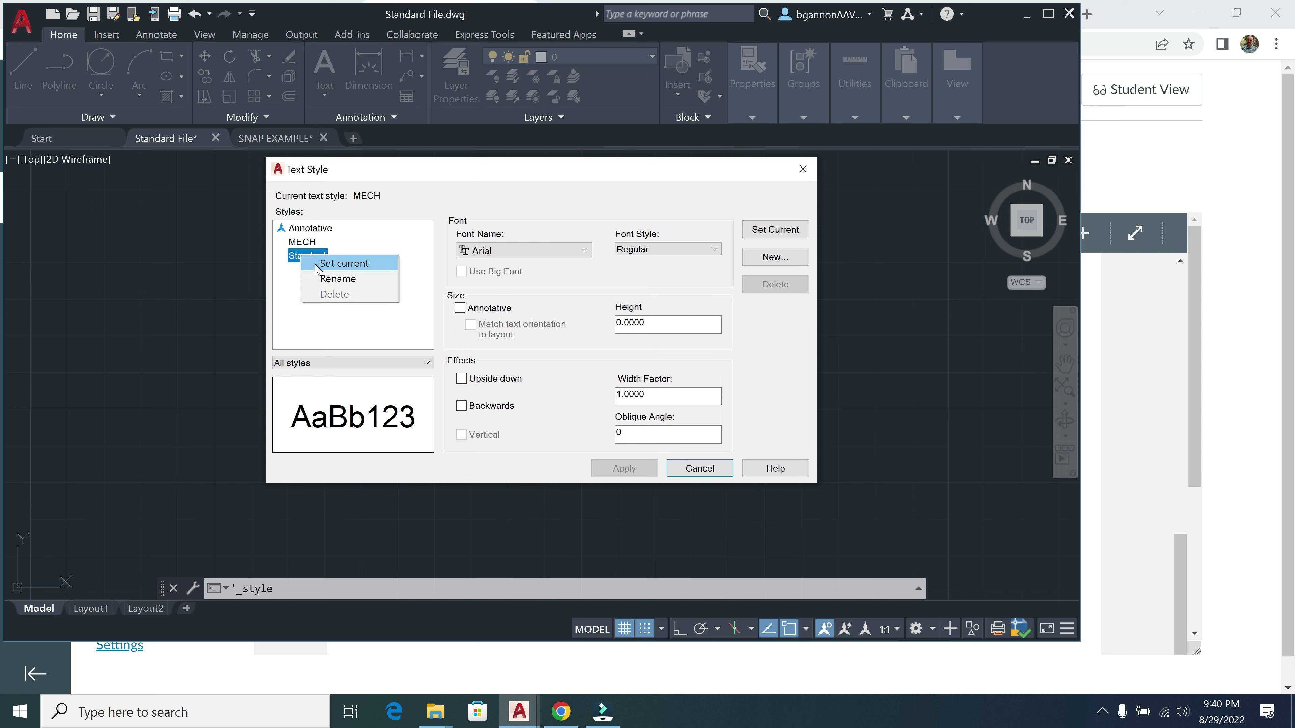
left_click(326, 267)
right_click(304, 241)
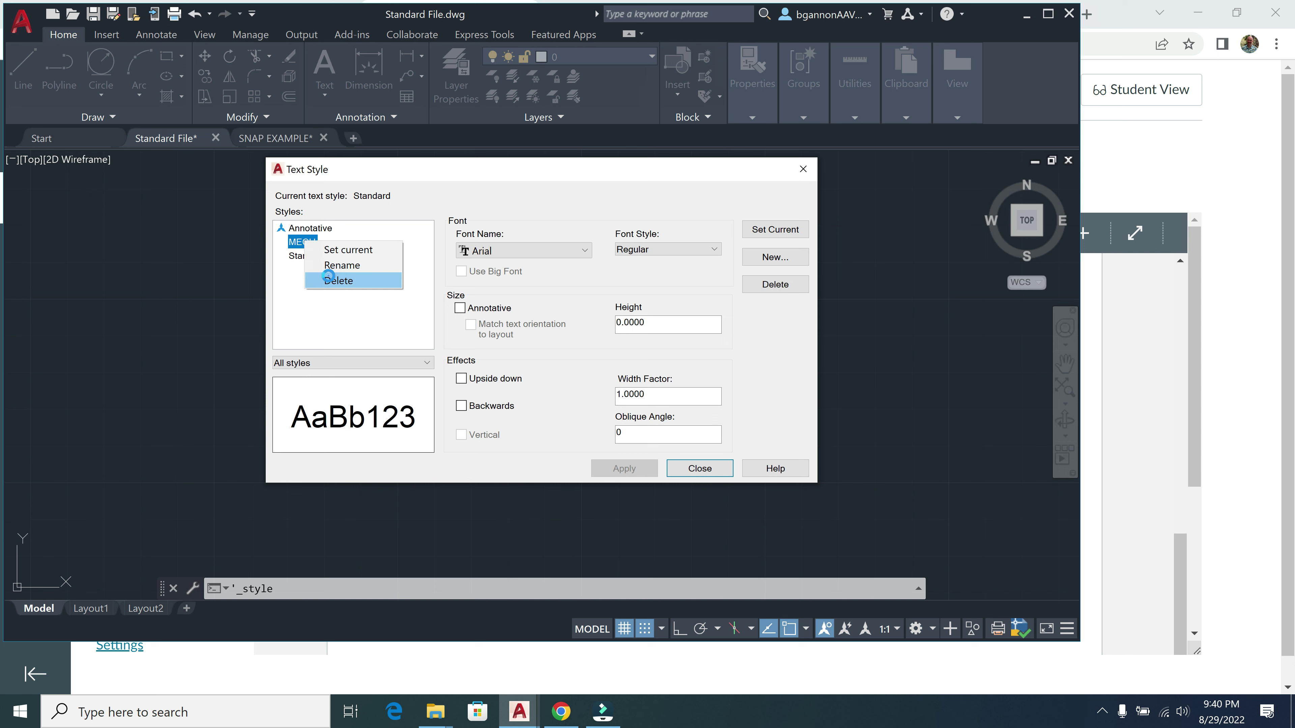
left_click(330, 280)
left_click(526, 368)
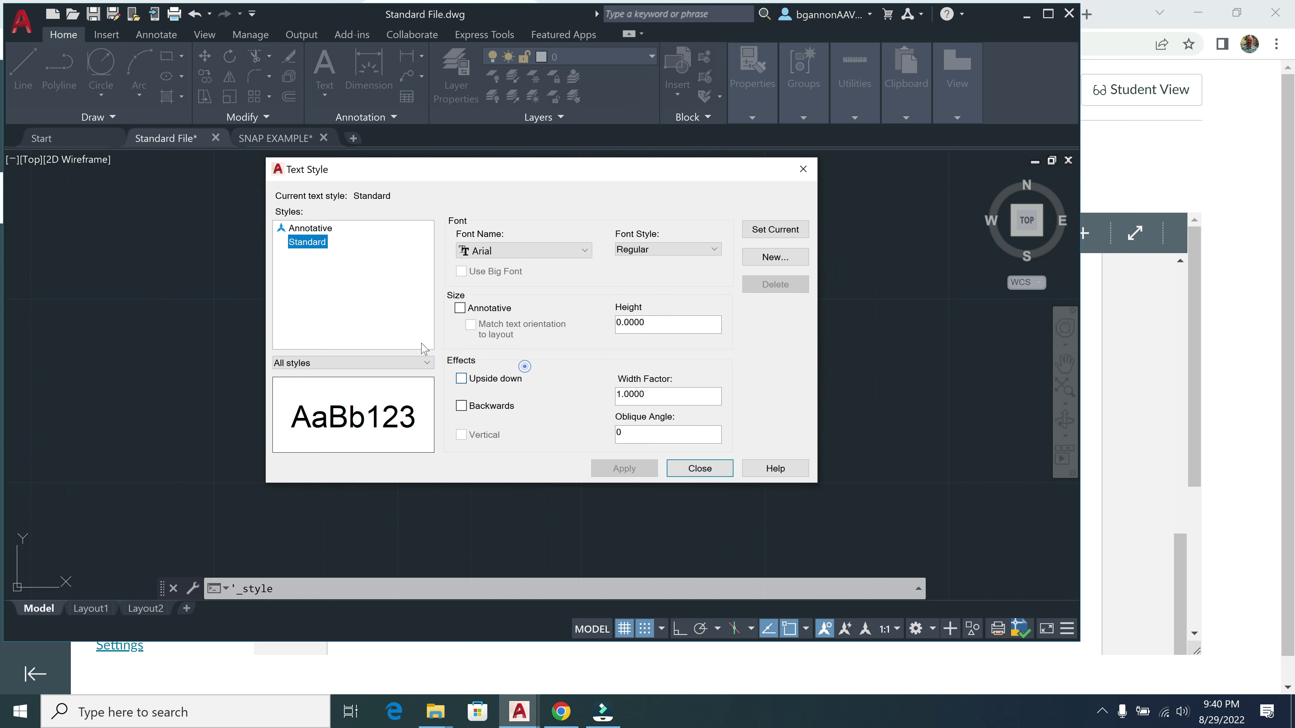
left_click(346, 324)
Step: Create a new text style named MECH with the romans.shx font
left_click(780, 256)
type("m")
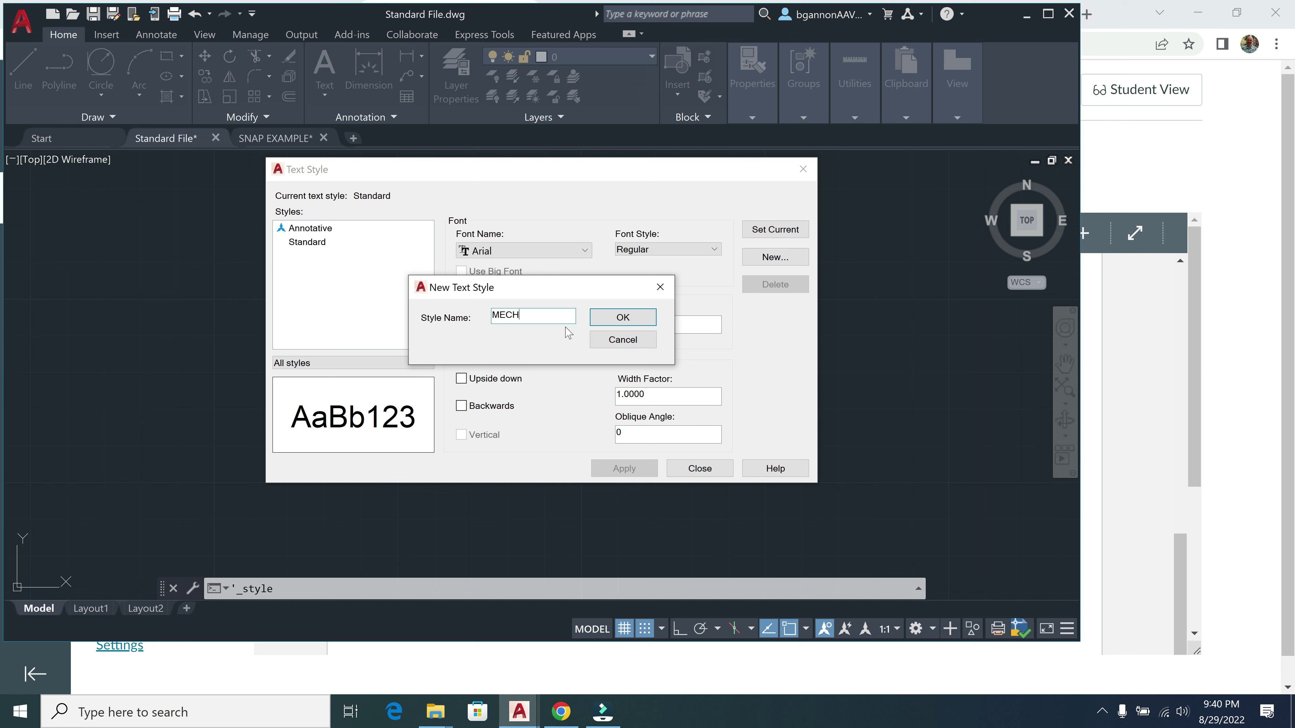
left_click(623, 317)
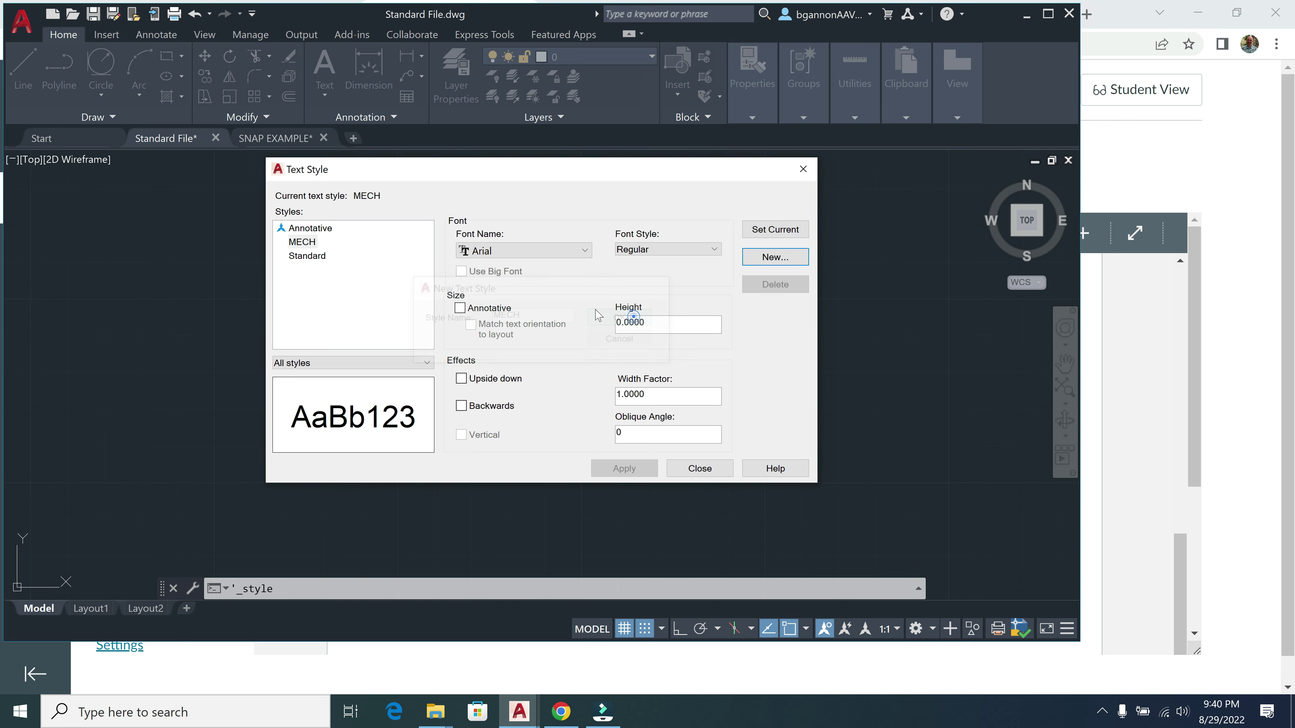
left_click(528, 249)
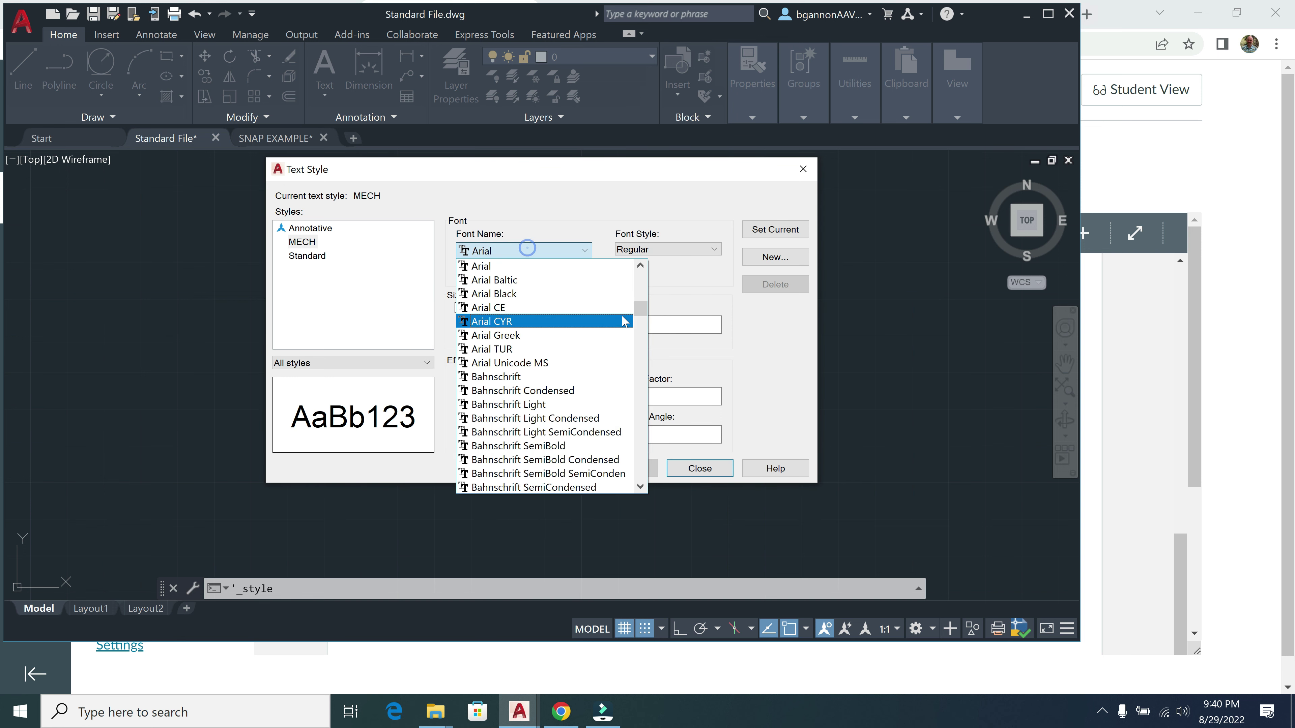
left_click_drag(640, 309, 584, 413)
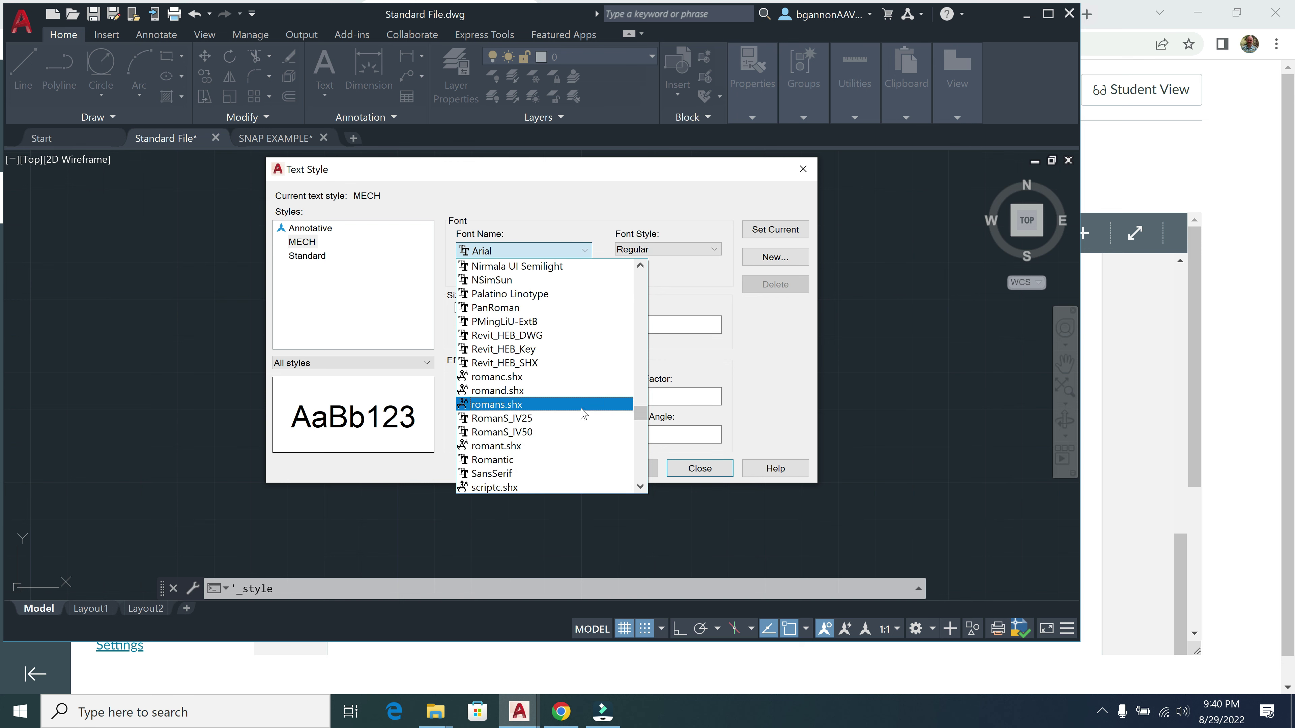
left_click(515, 405)
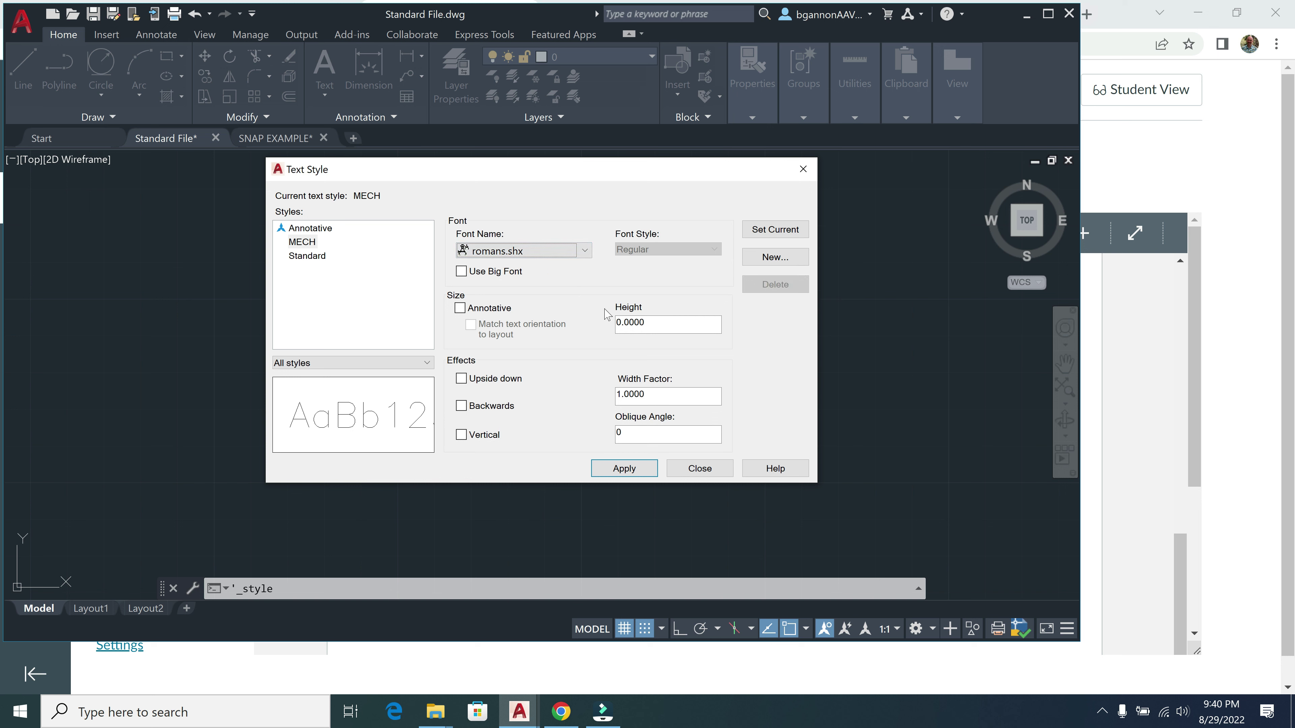
Step: Set the MECH style's text height to 0.10 and apply the style changes
double_click(652, 322)
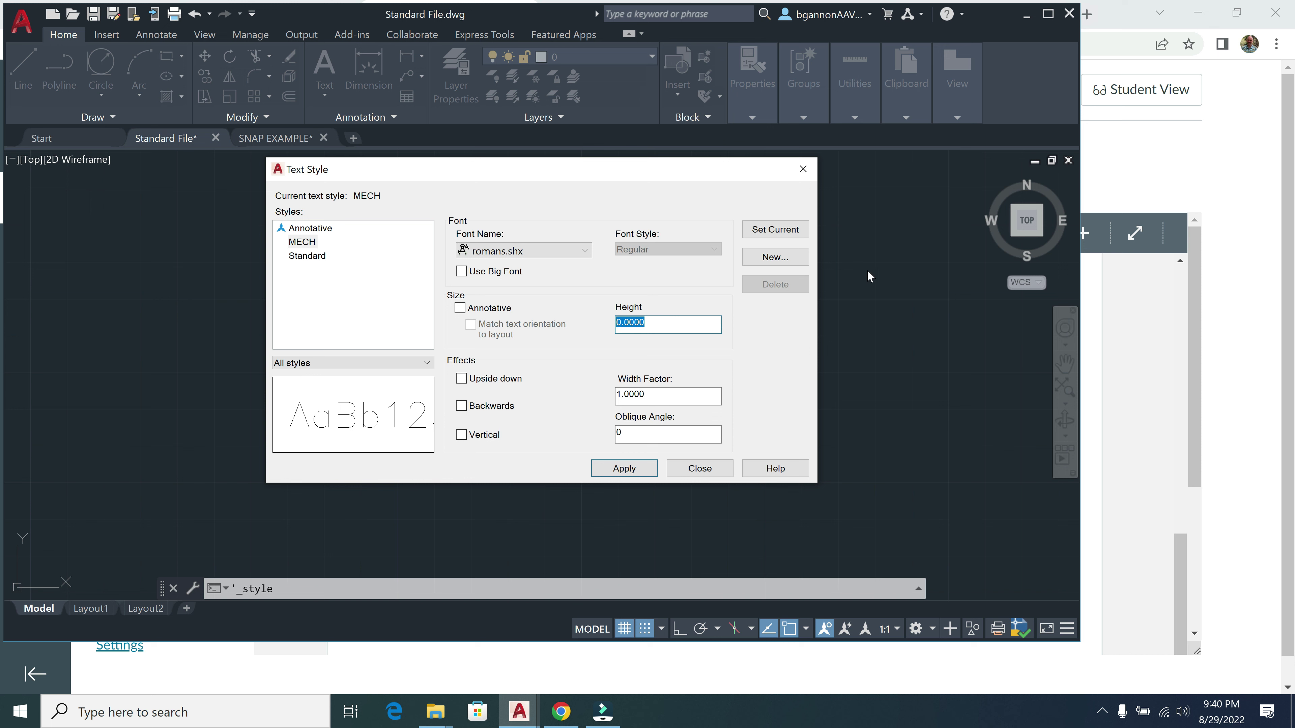
type(".10")
left_click(678, 396)
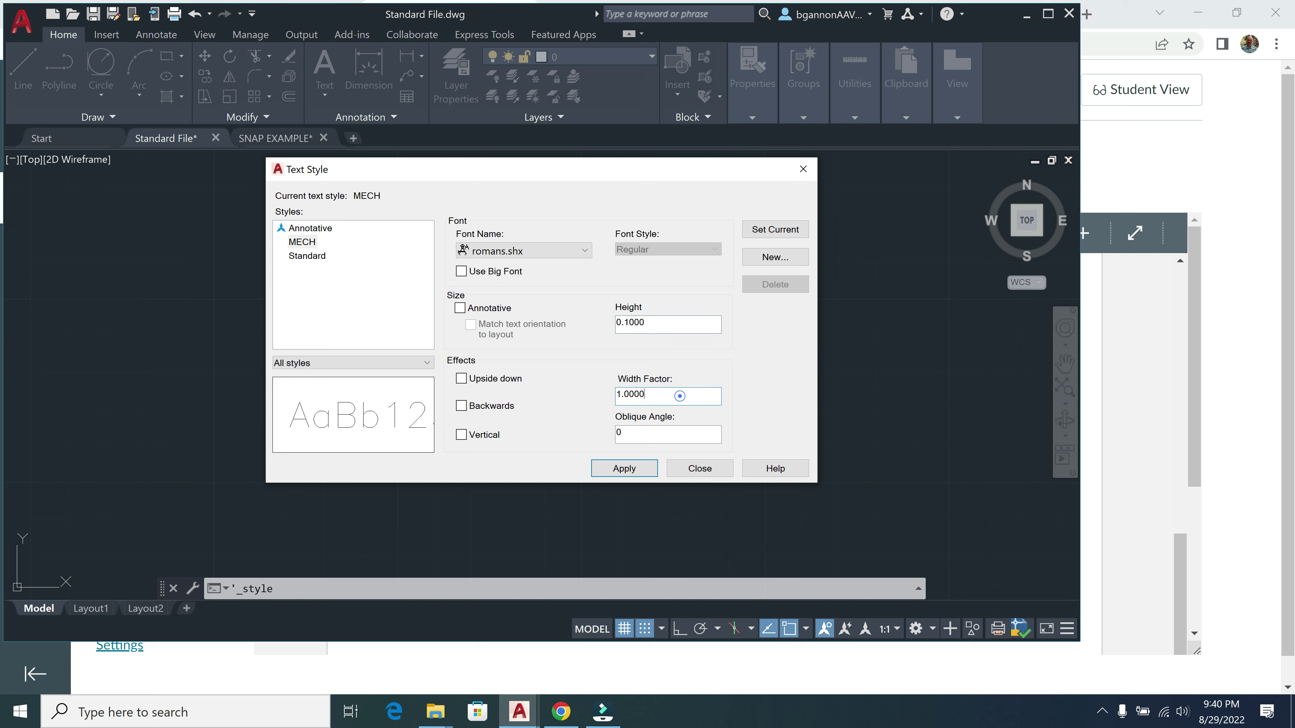
left_click(775, 257)
left_click(612, 365)
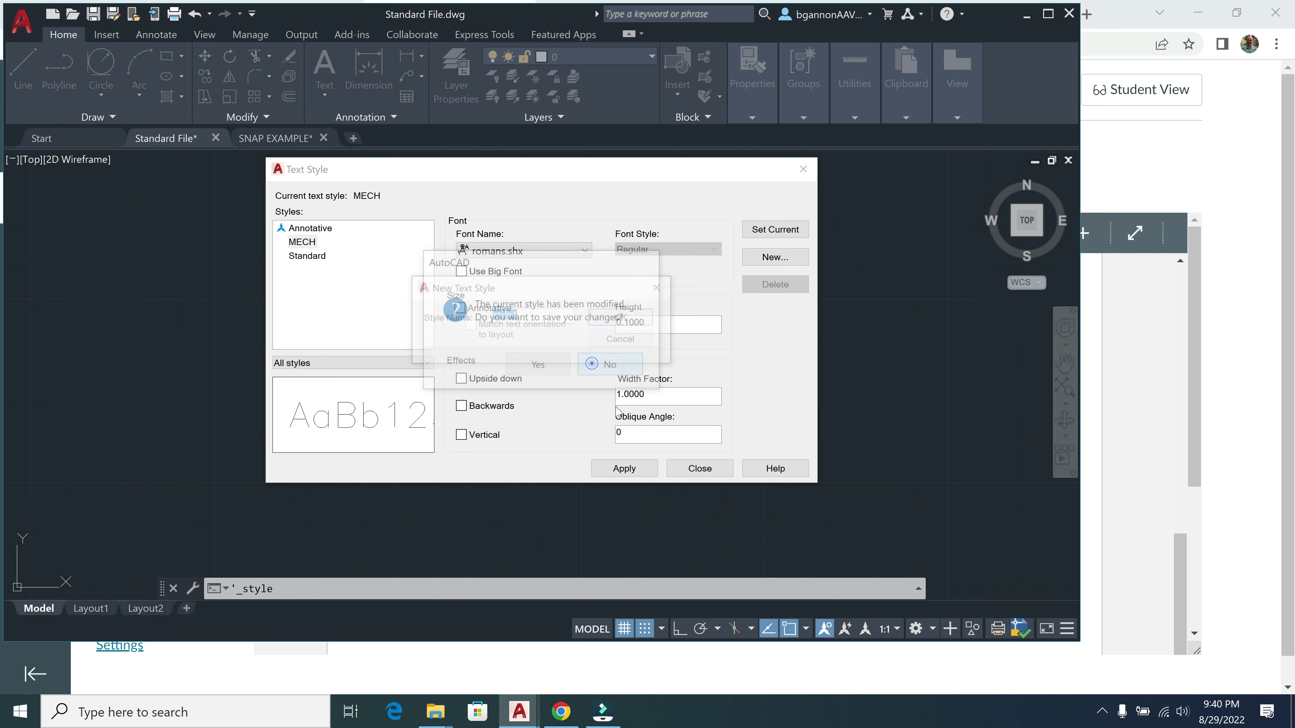
left_click(622, 339)
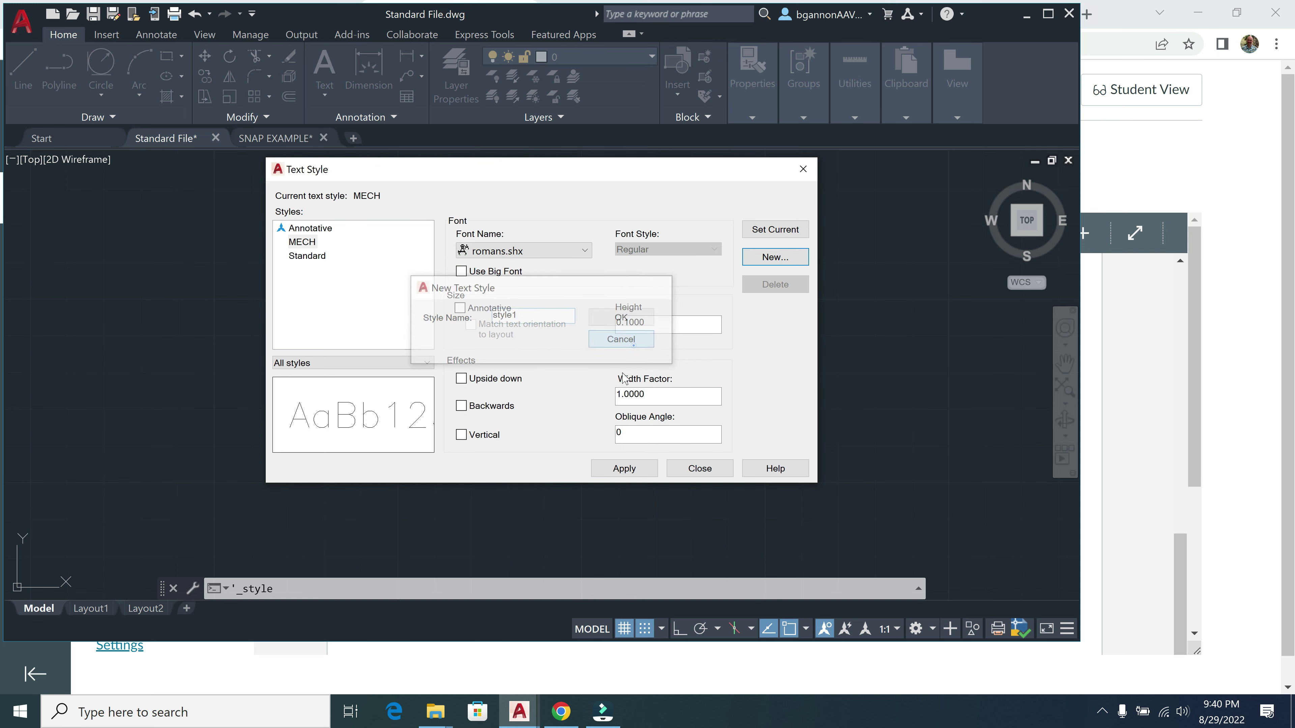
left_click(623, 468)
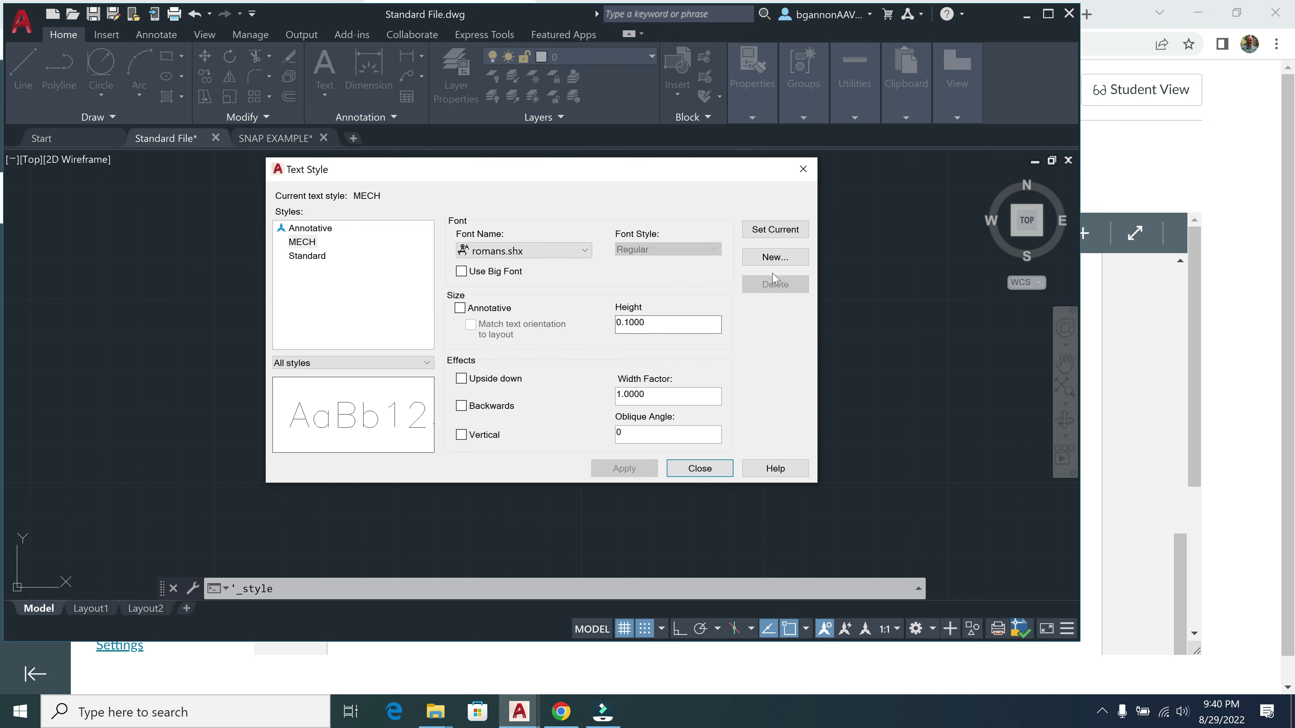
left_click(303, 242)
right_click(303, 243)
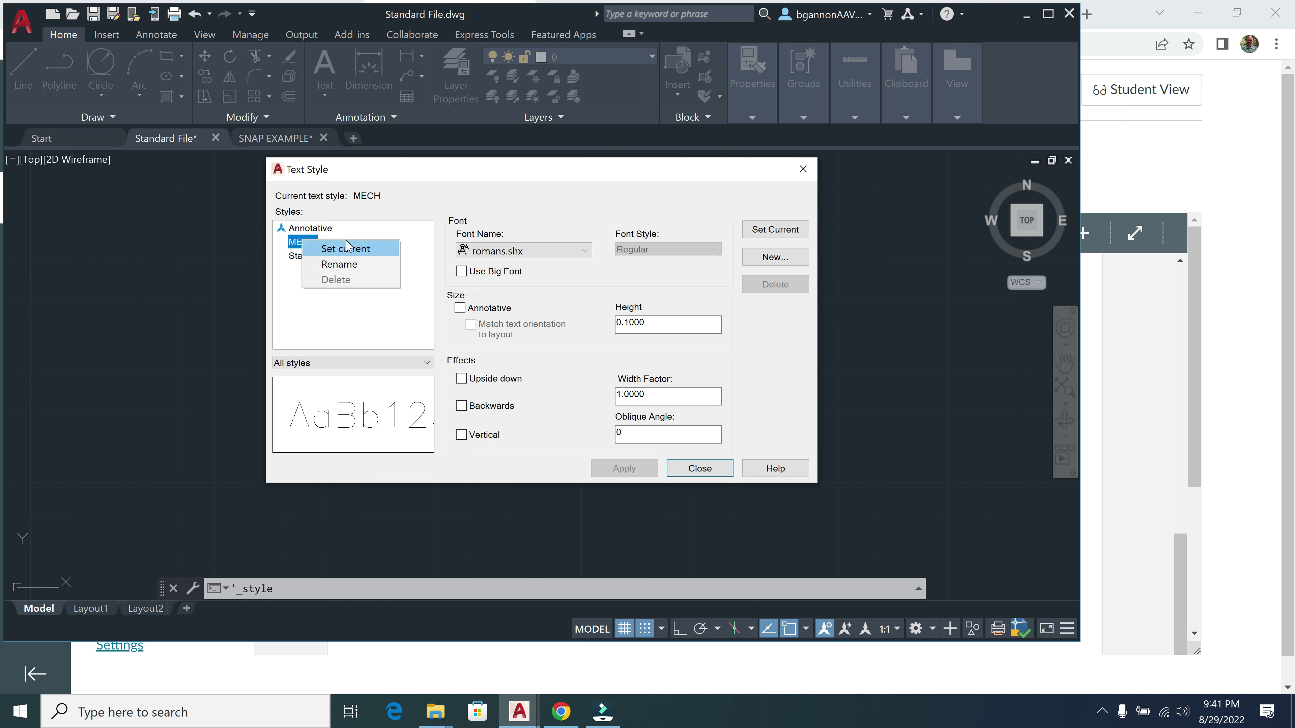
left_click(369, 234)
Step: Create a text style named MECH-TITLE with a text height of 0.18 and apply it
left_click(776, 257)
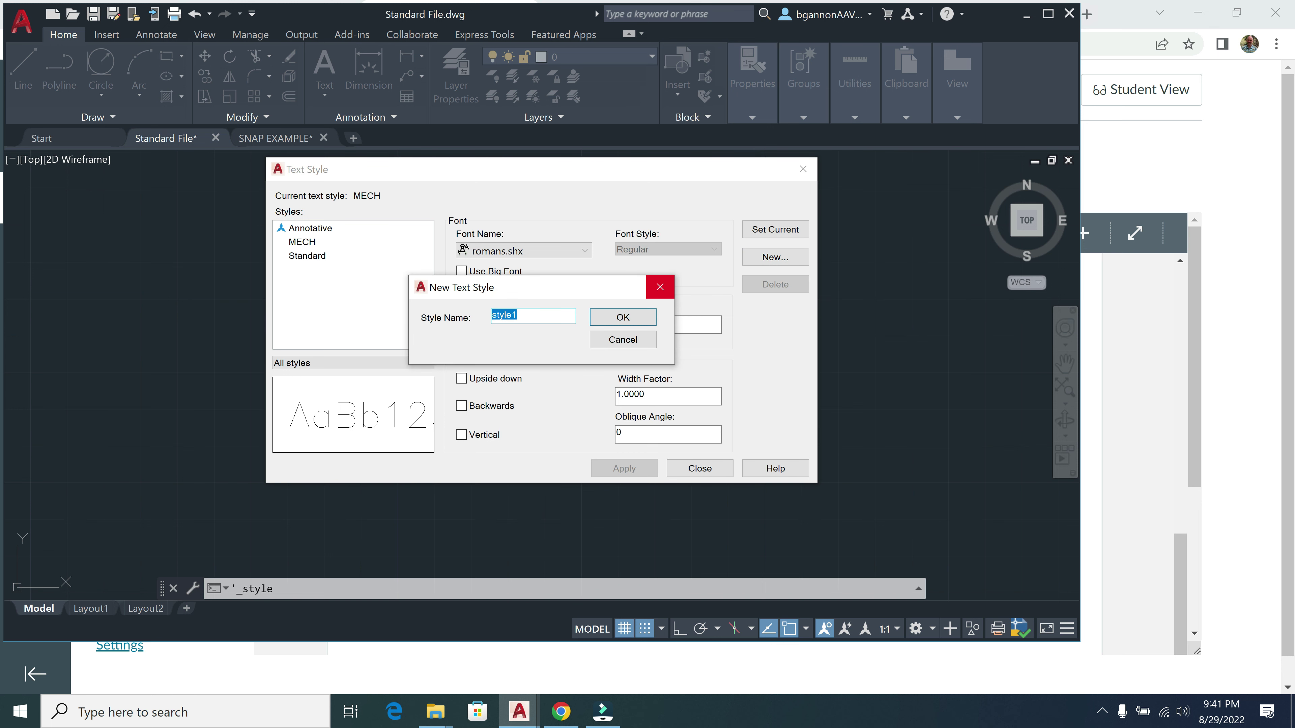
type("MECH-TITLE")
left_click(591, 320)
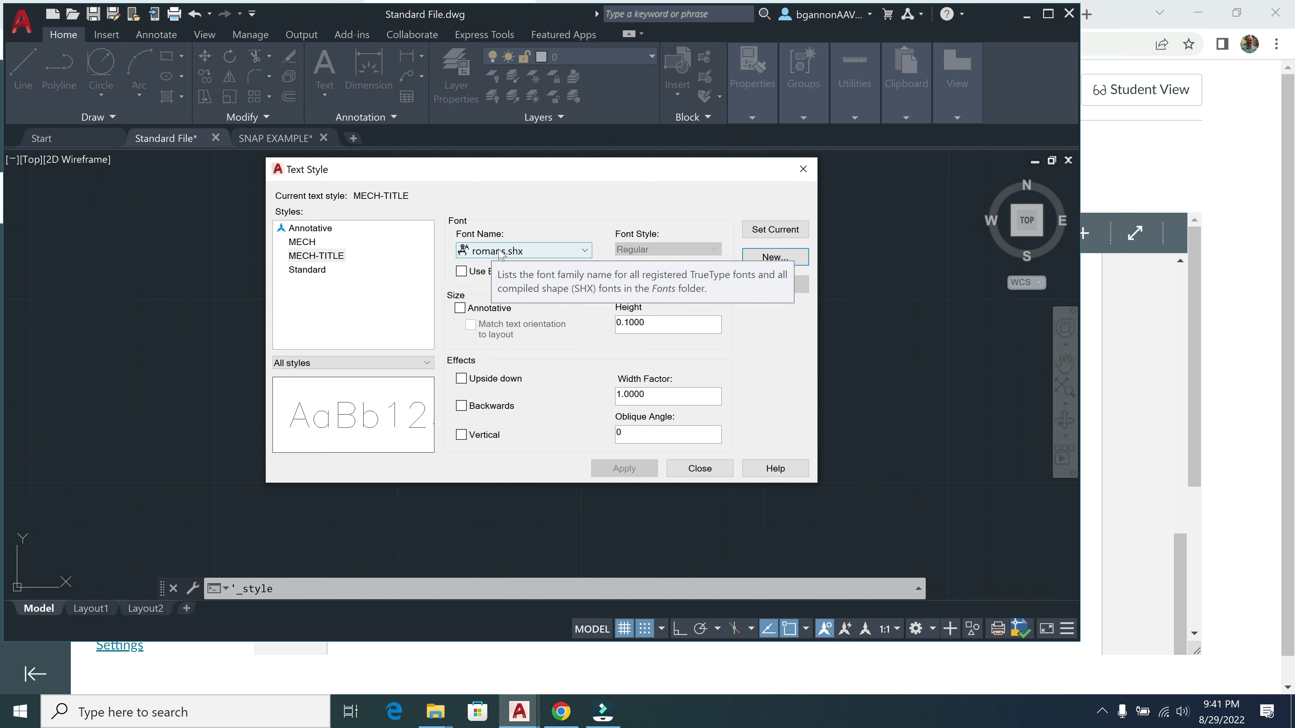
left_click(656, 321)
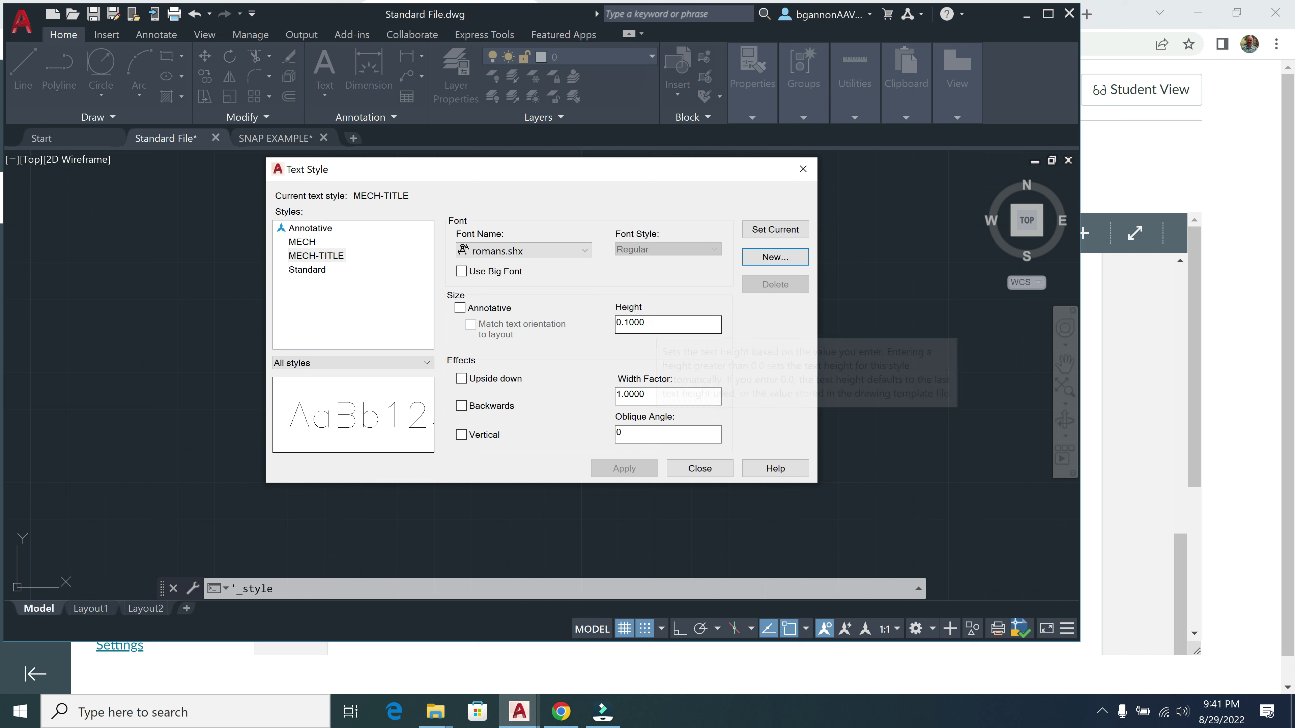
double_click(678, 322)
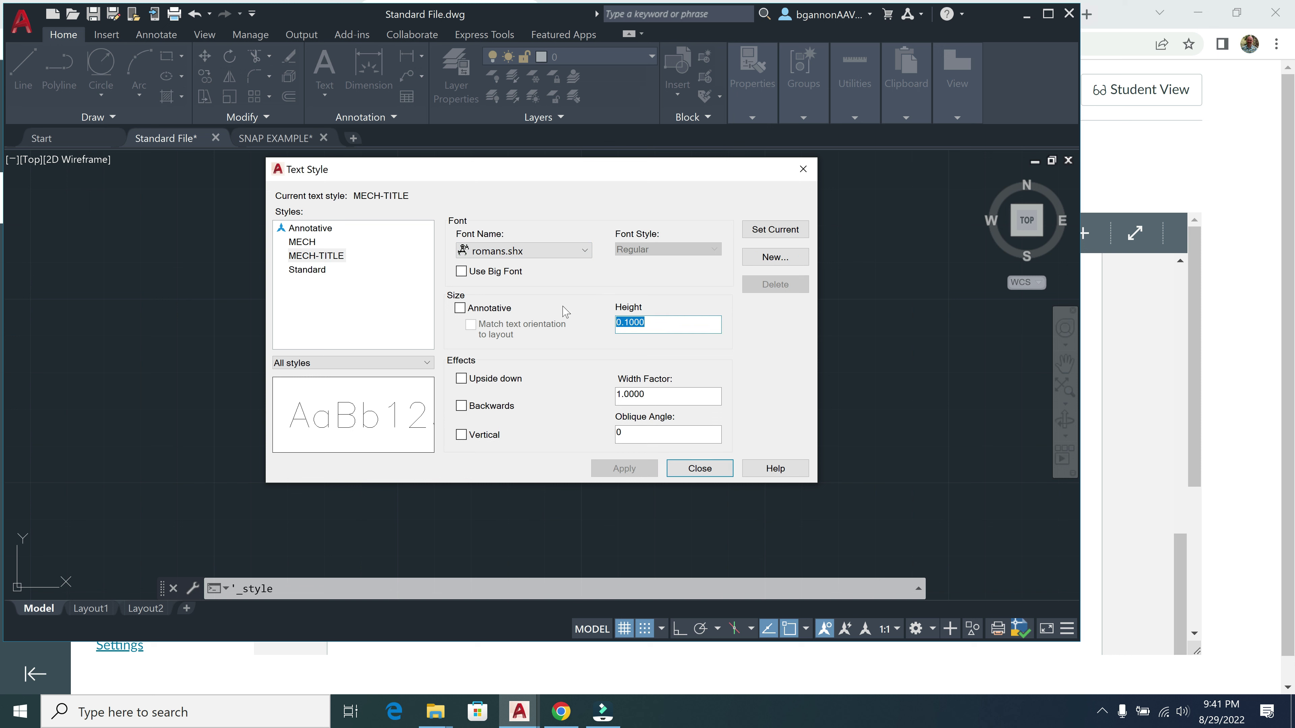
type(".18")
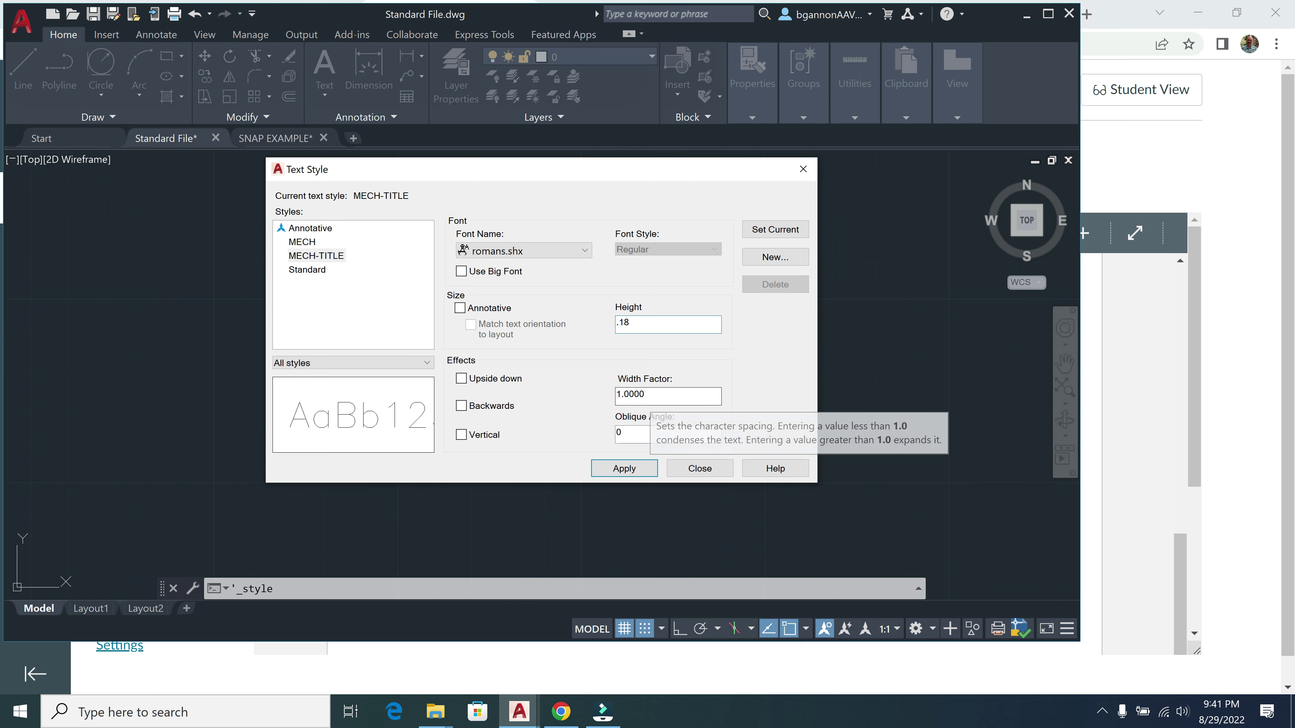
left_click(654, 468)
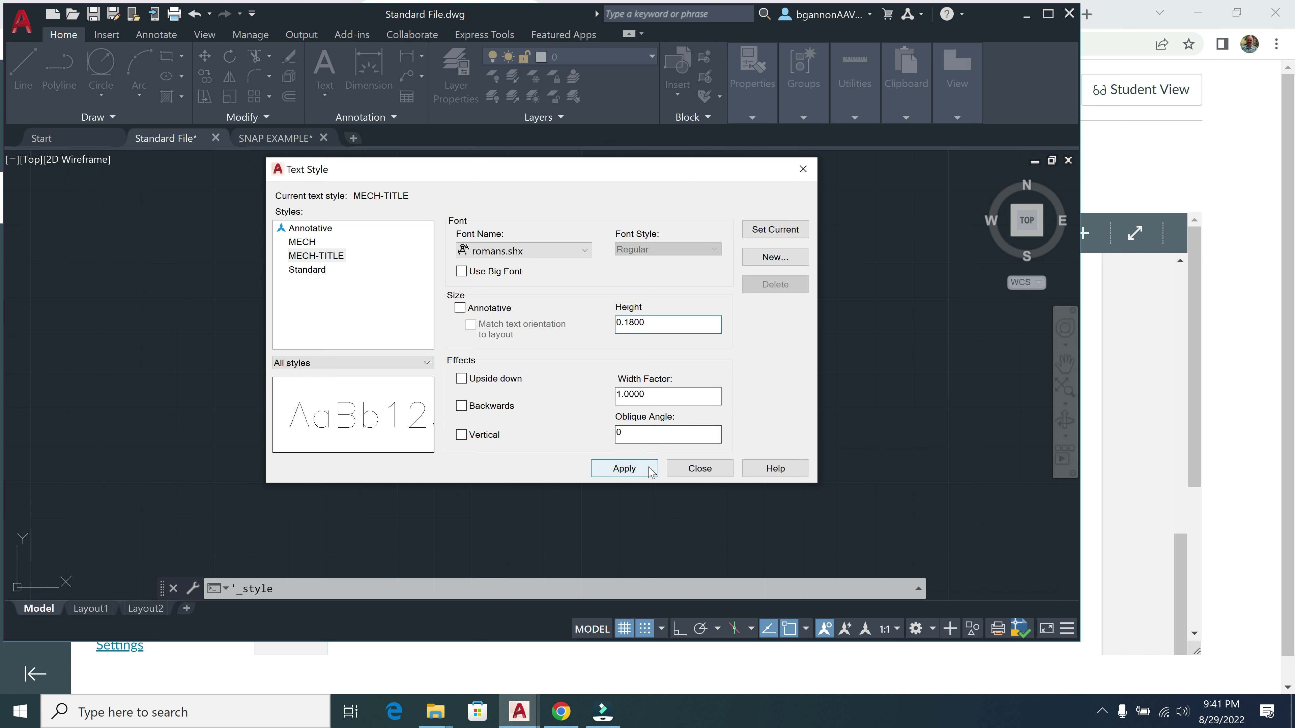
Step: Create a text style named MECH-06 with a text height of 0.06 and apply it
left_click(772, 265)
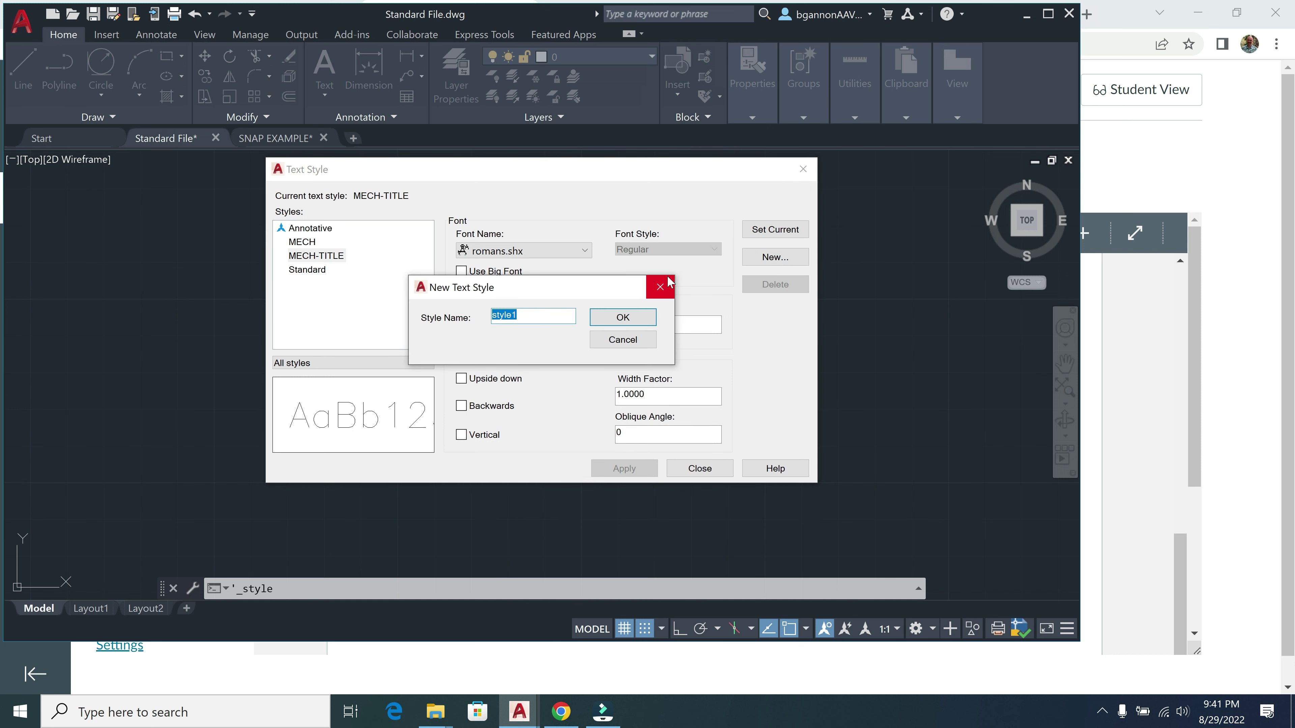
type("MECH-06")
left_click(631, 324)
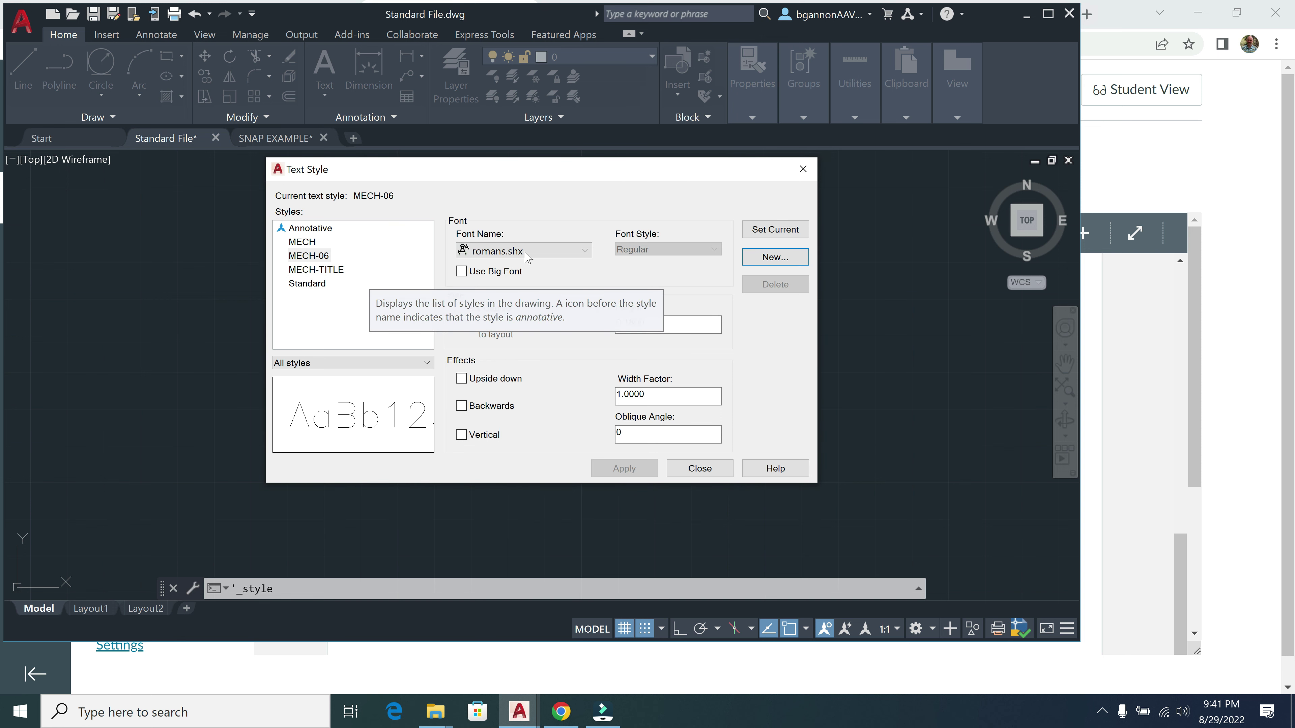
double_click(667, 320)
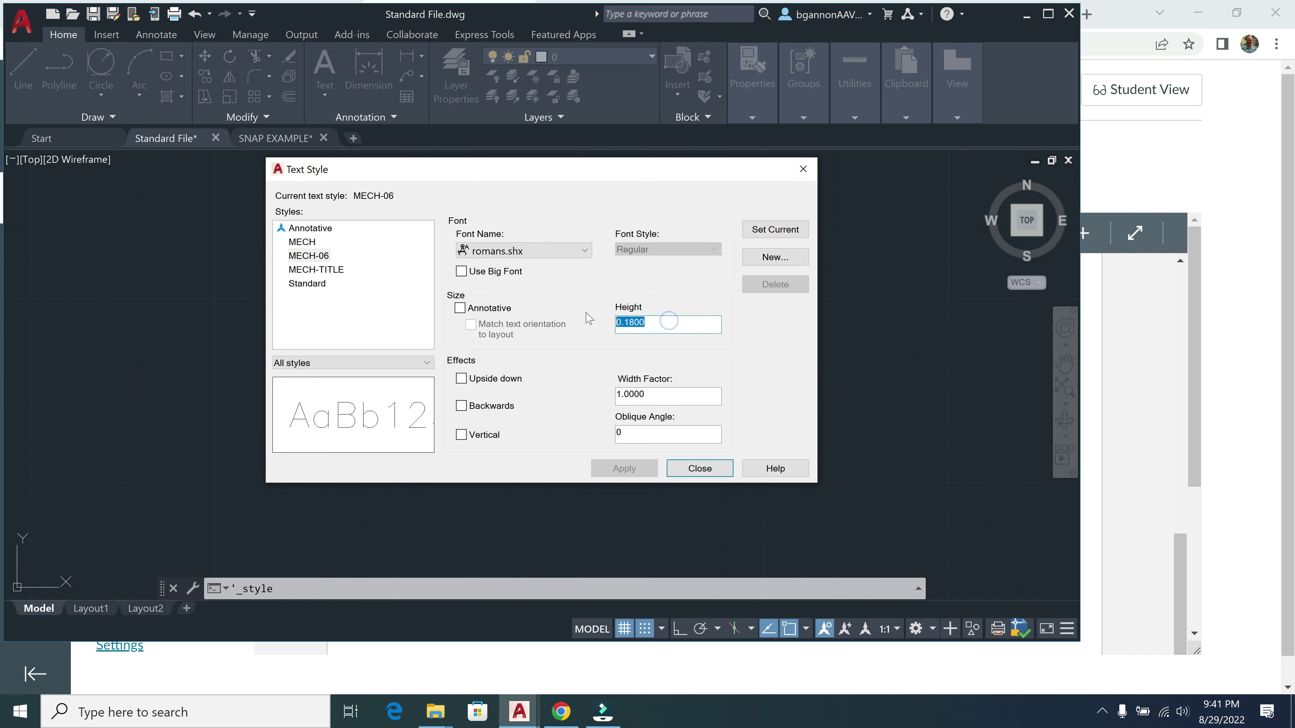
type(".06")
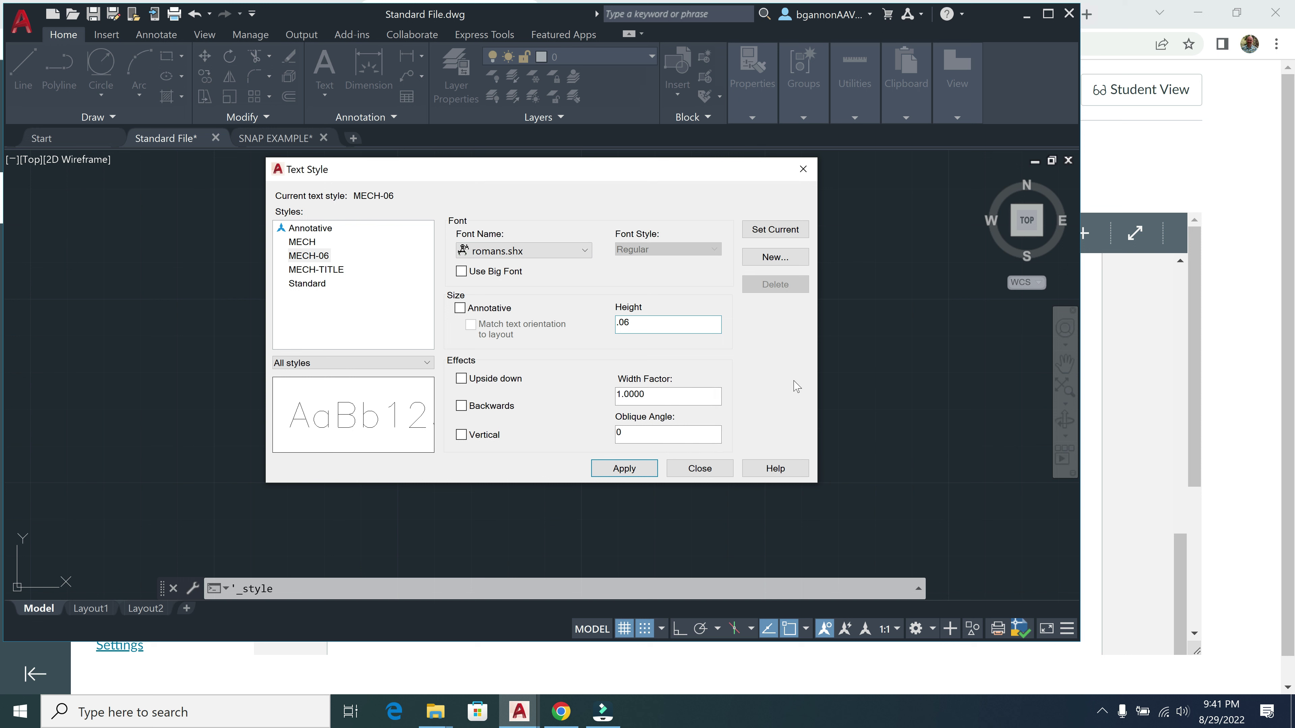
left_click(623, 468)
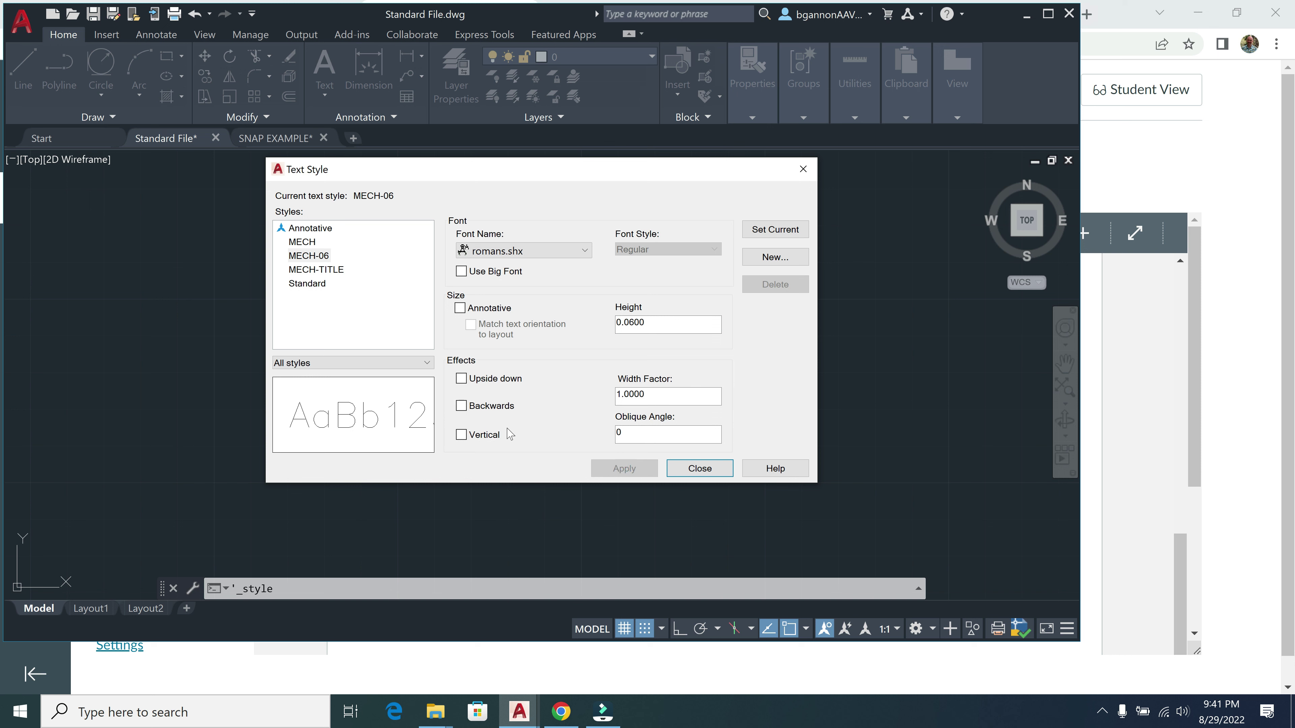
Step: Create a text style named NUMBER and assign it the complex.shx font
left_click(774, 256)
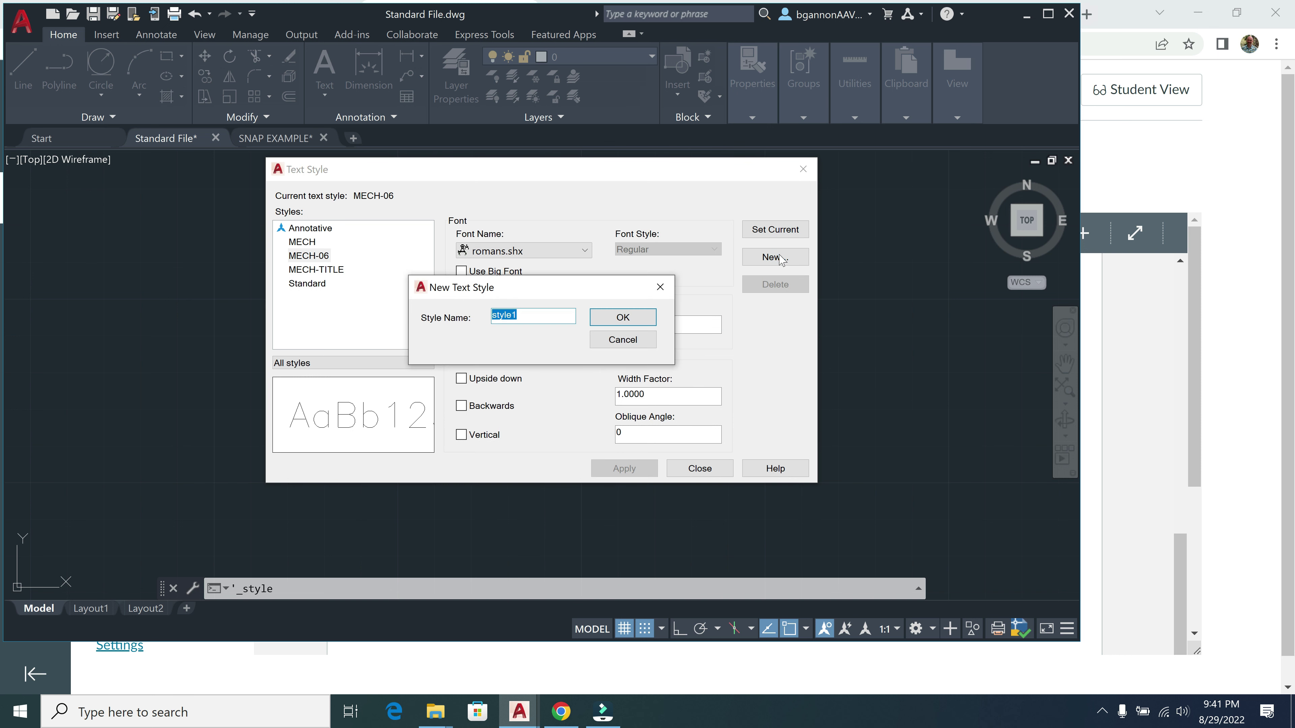
type("nu")
left_click(639, 323)
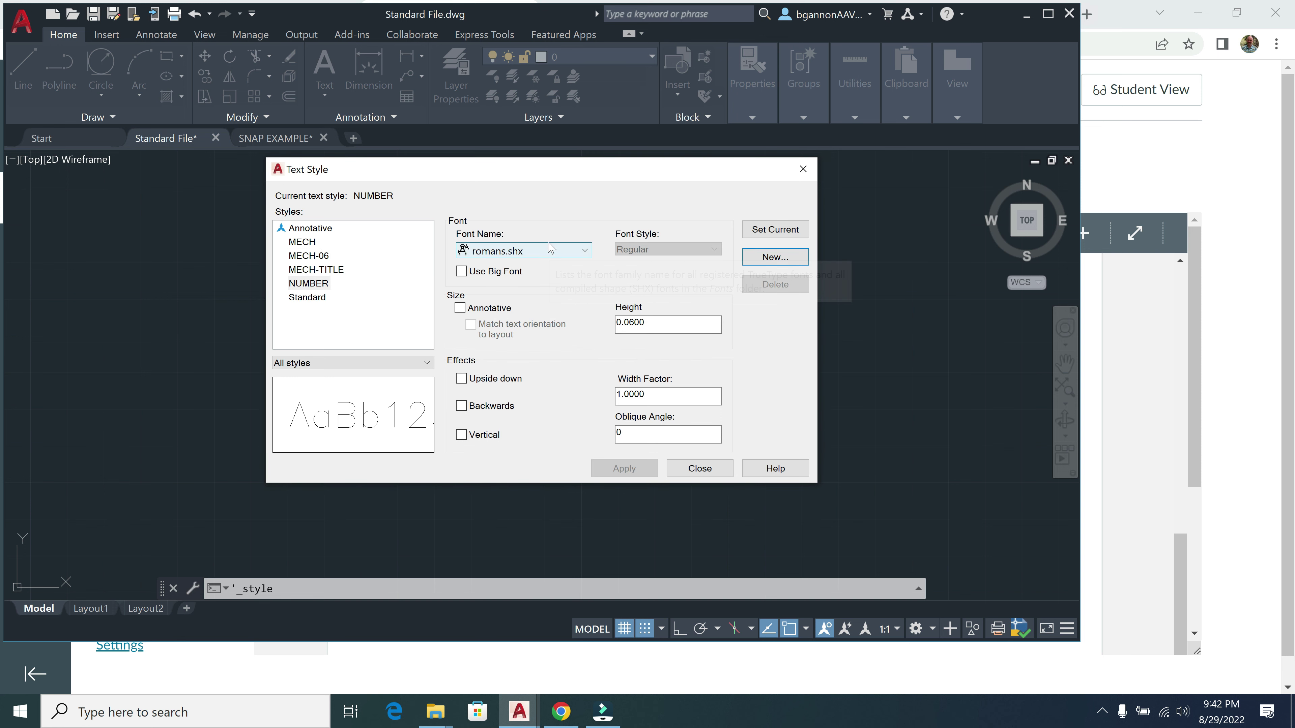
left_click(549, 252)
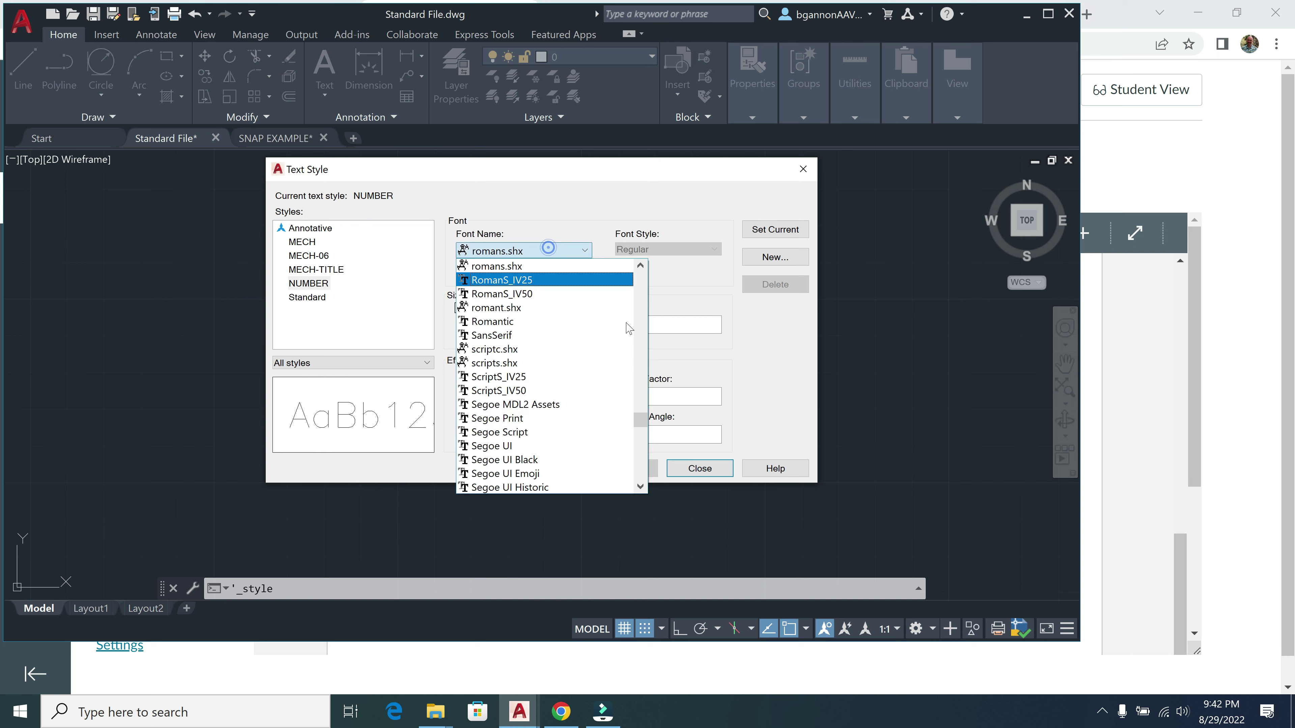
left_click_drag(643, 419, 643, 329)
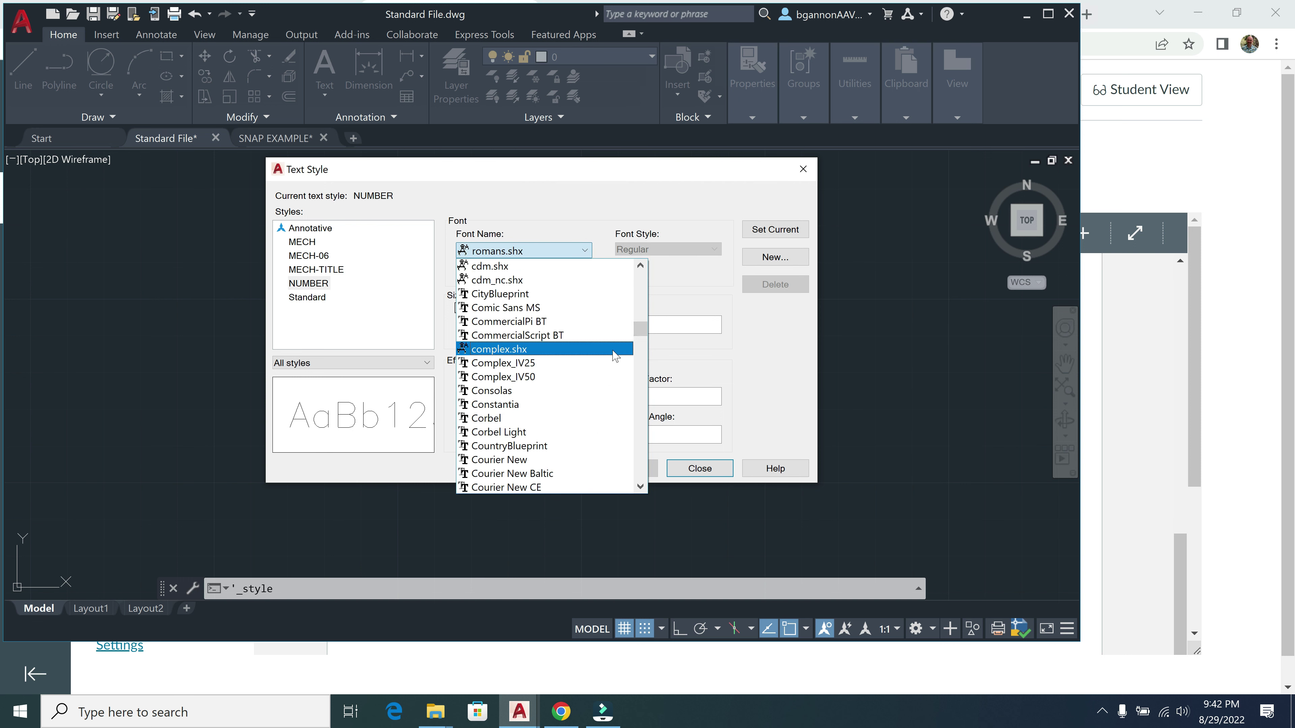
left_click(614, 350)
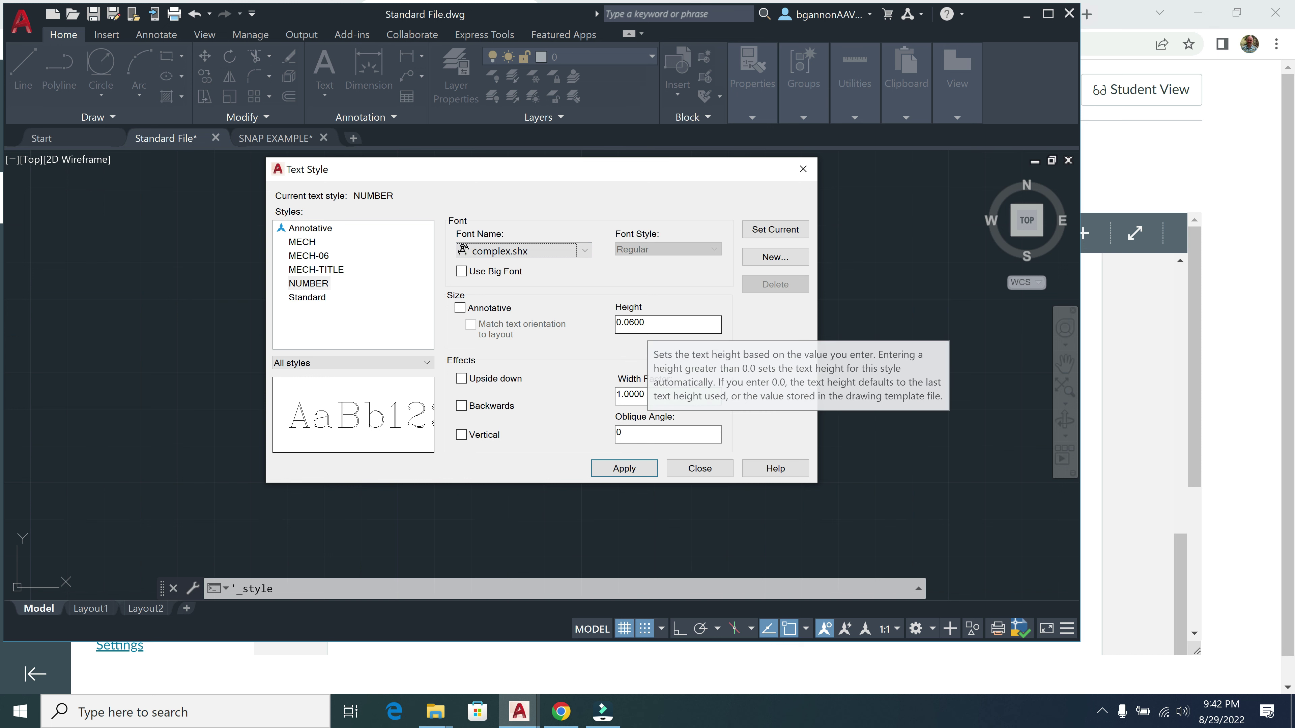
Step: Set the NUMBER style's text height to 0.18 and width factor to 0.8, and apply the changes
left_click(646, 325)
left_click_drag(646, 325, 579, 310)
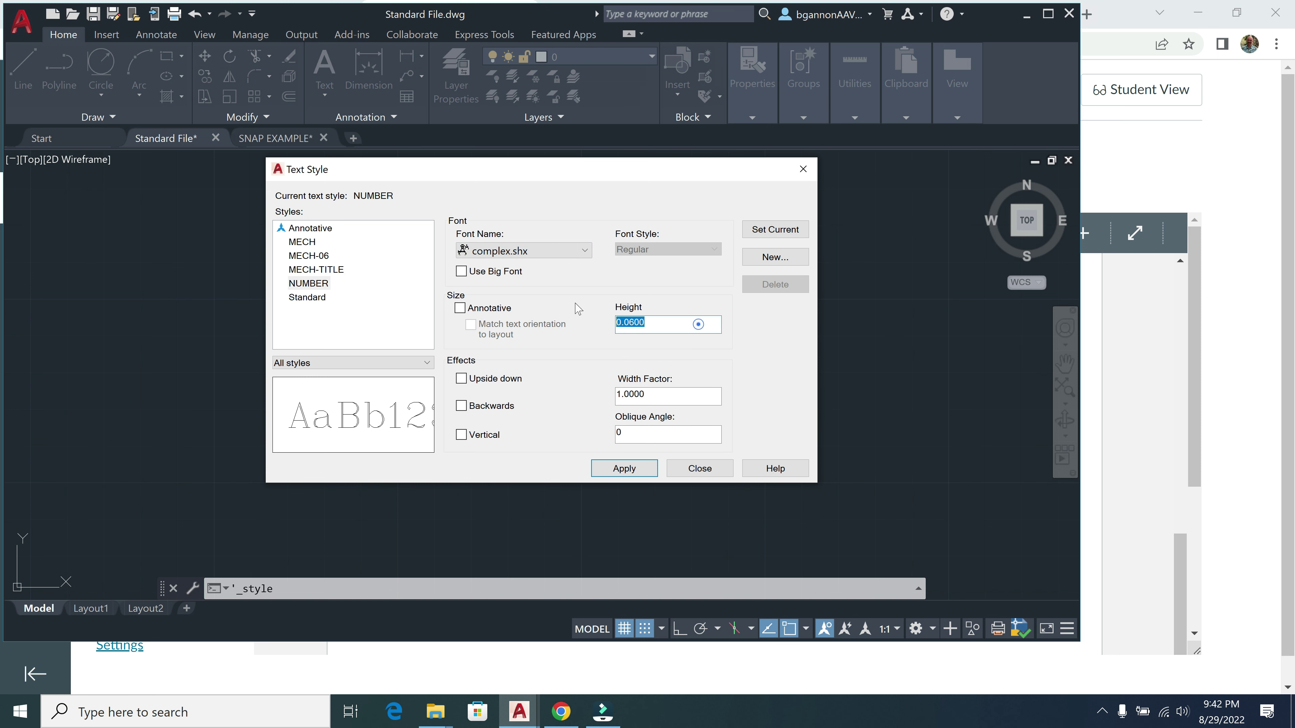
type(".18")
left_click(627, 394)
left_click_drag(645, 394, 589, 397)
type(".8")
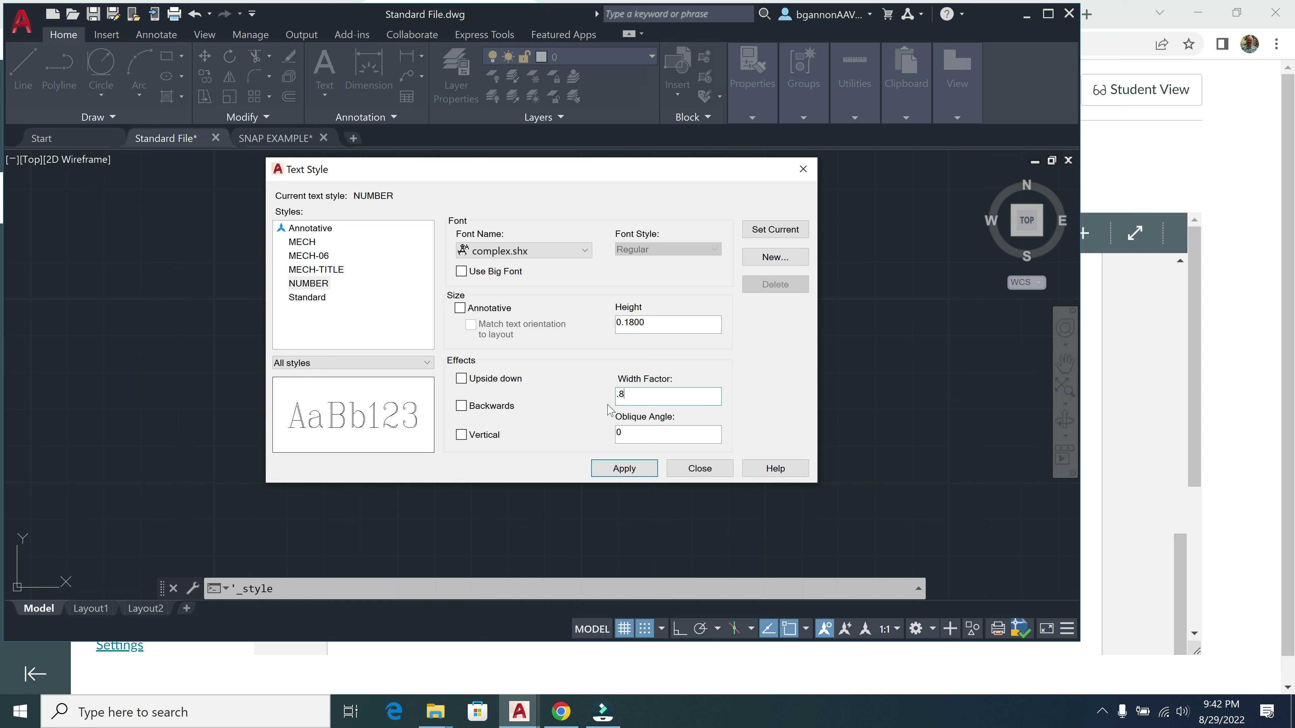
left_click(628, 469)
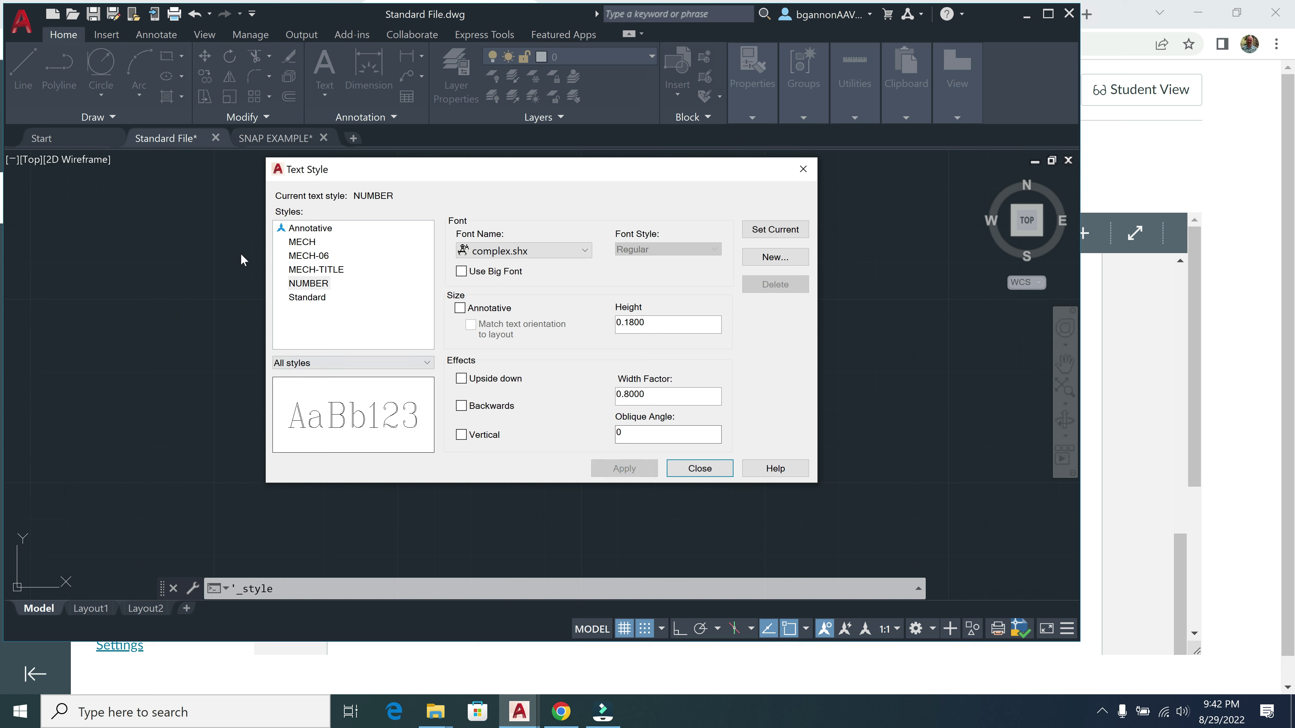
Step: Review the font, height and width factor settings of the MECH, MECH-06, MECH-TITLE and NUMBER styles
left_click(309, 256)
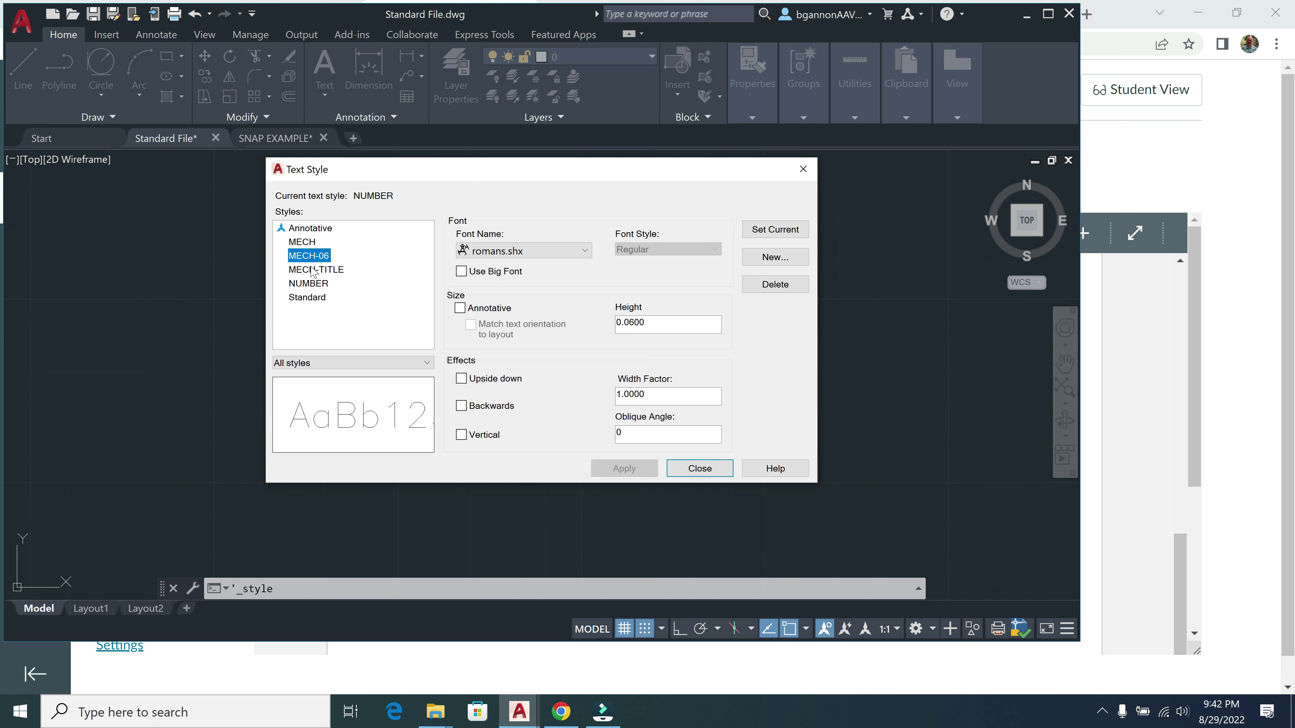
left_click(313, 270)
left_click(316, 283)
left_click(312, 242)
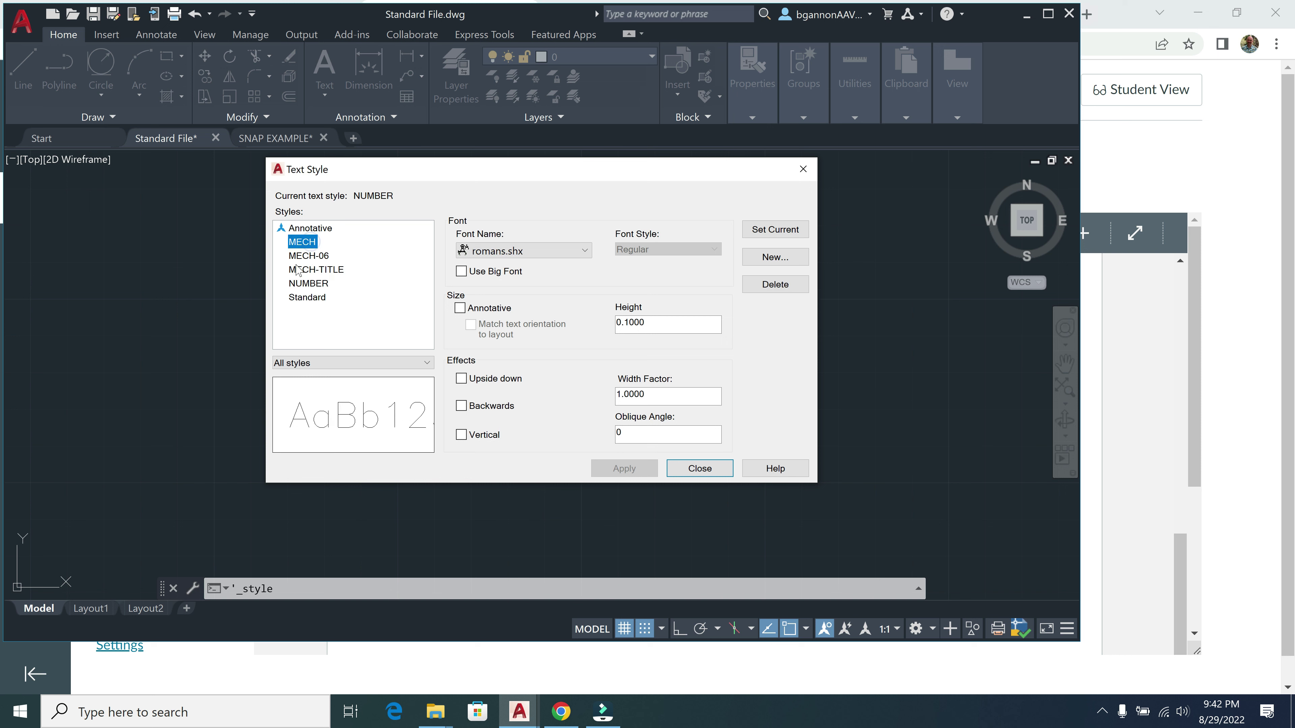
left_click(306, 256)
left_click(309, 270)
left_click(309, 284)
Step: Make Standard the current text style and close the text style settings
left_click(308, 298)
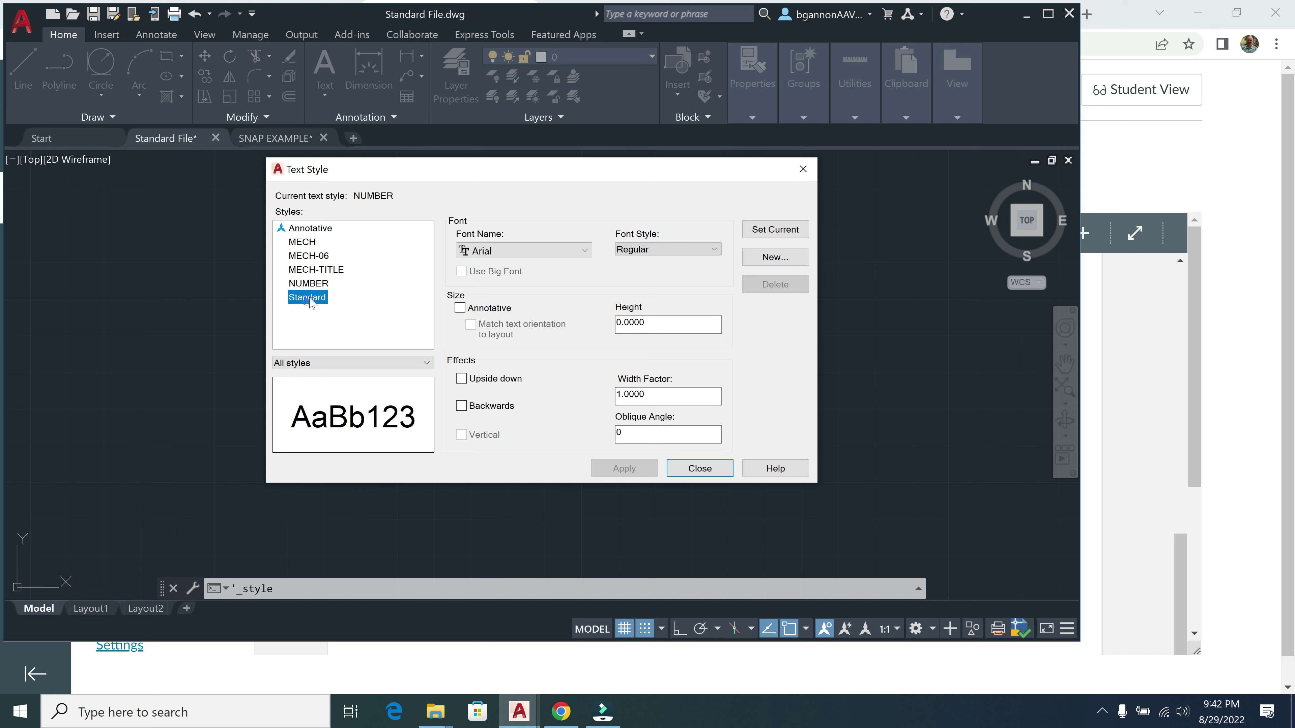
left_click(788, 231)
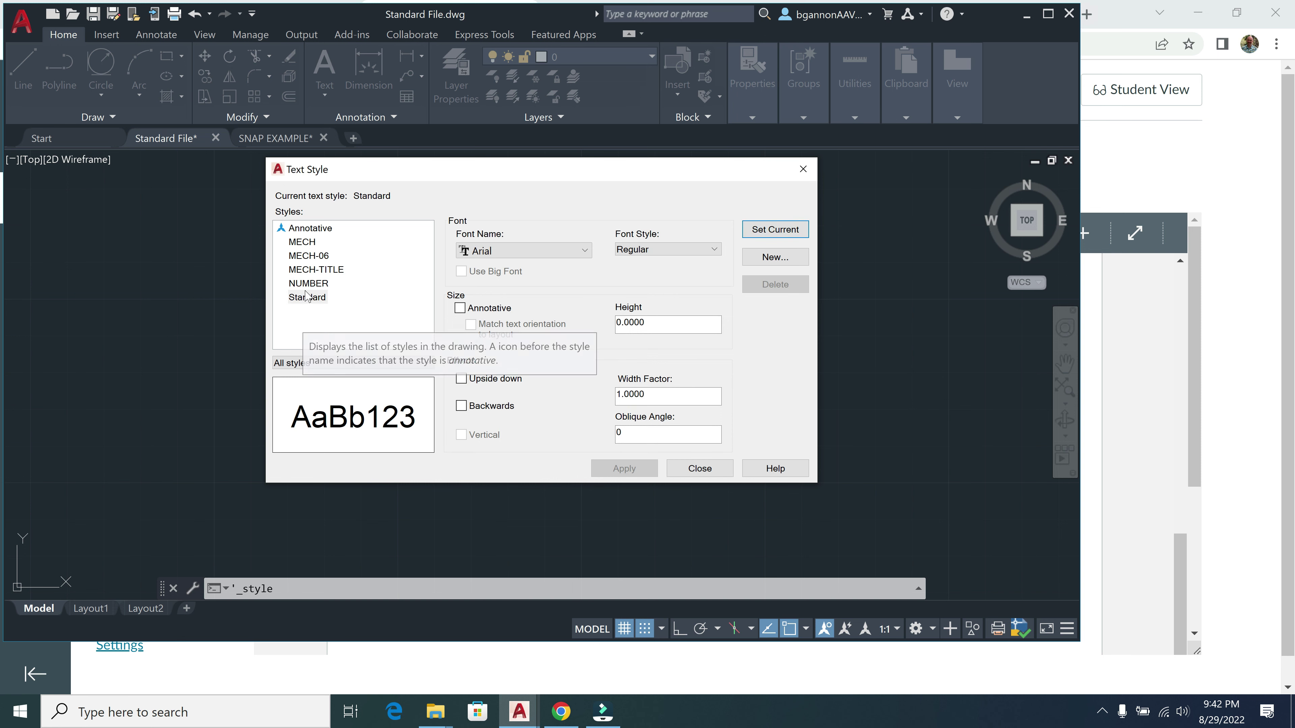
left_click(689, 471)
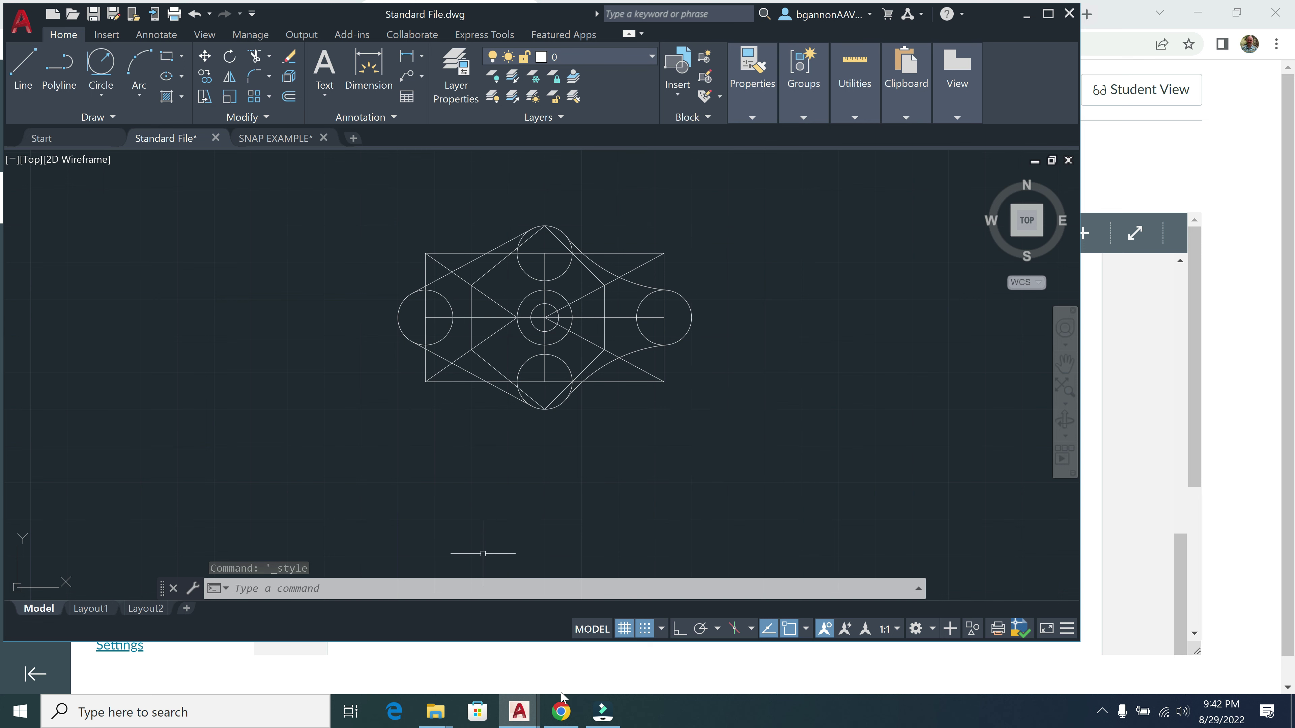
Step: Switch to Chrome and open the page with the border and title block instructions
left_click(560, 710)
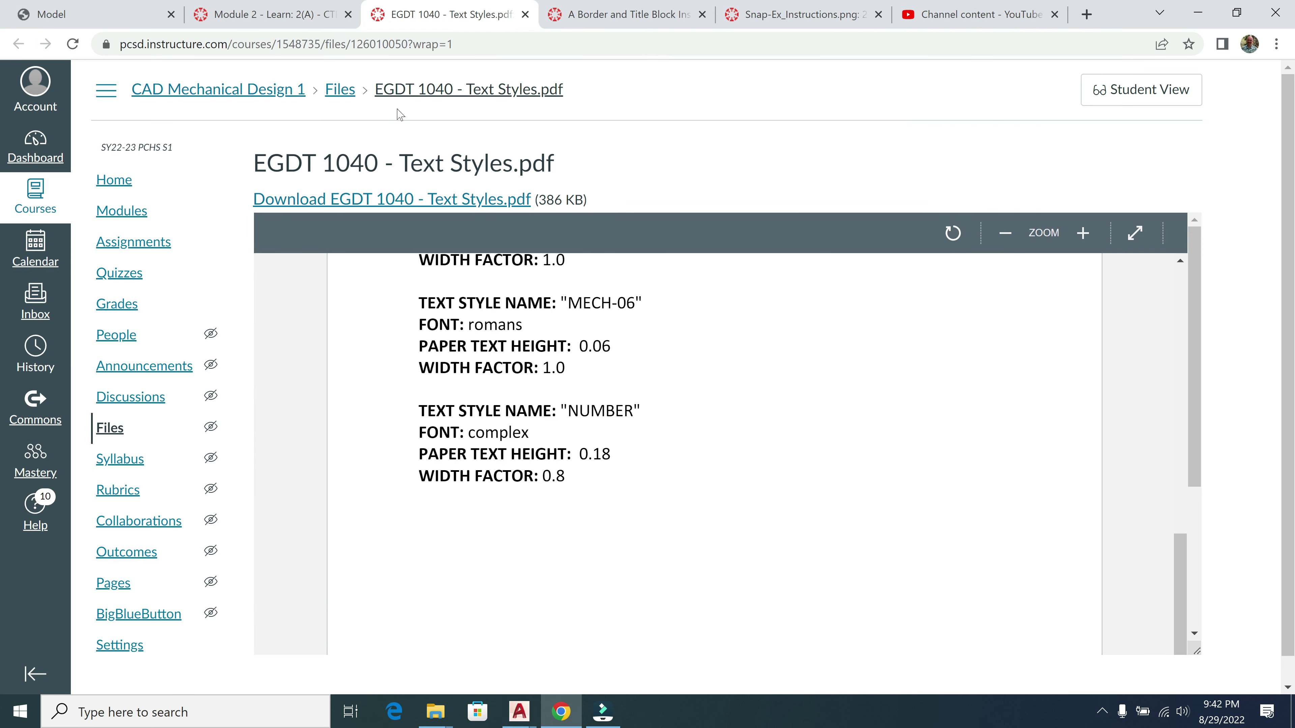
left_click(576, 16)
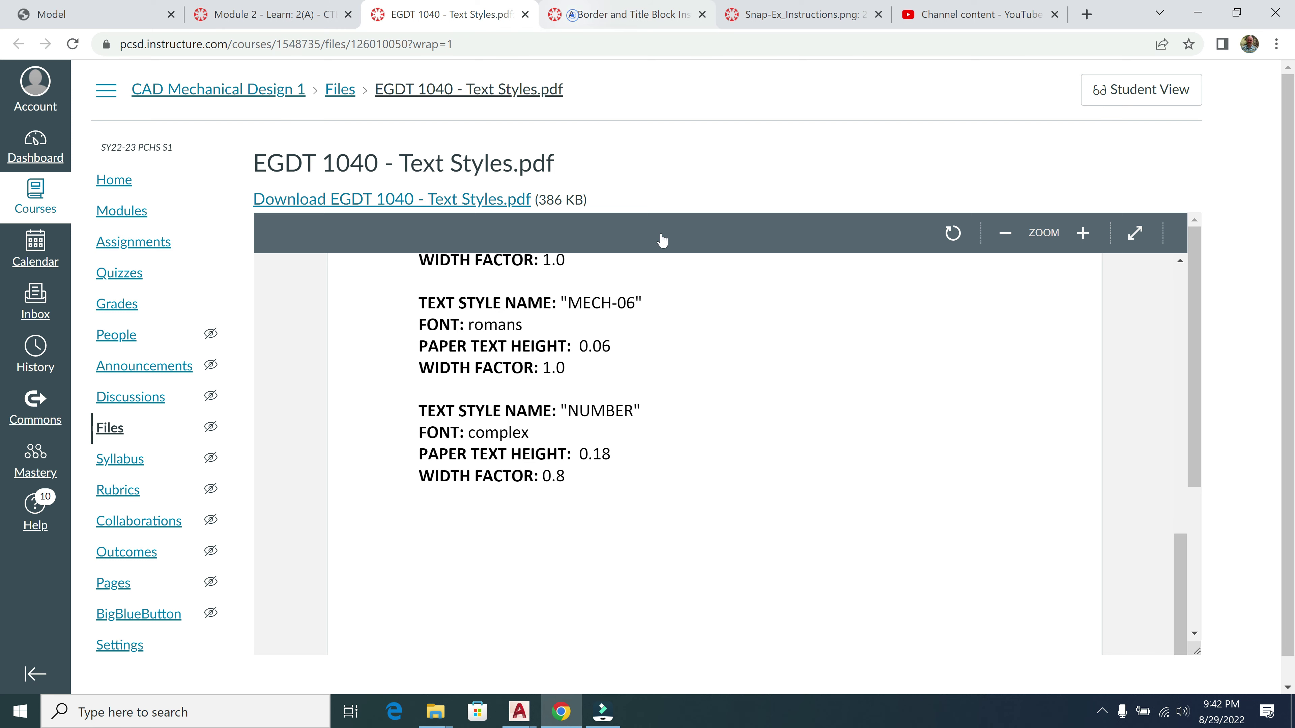